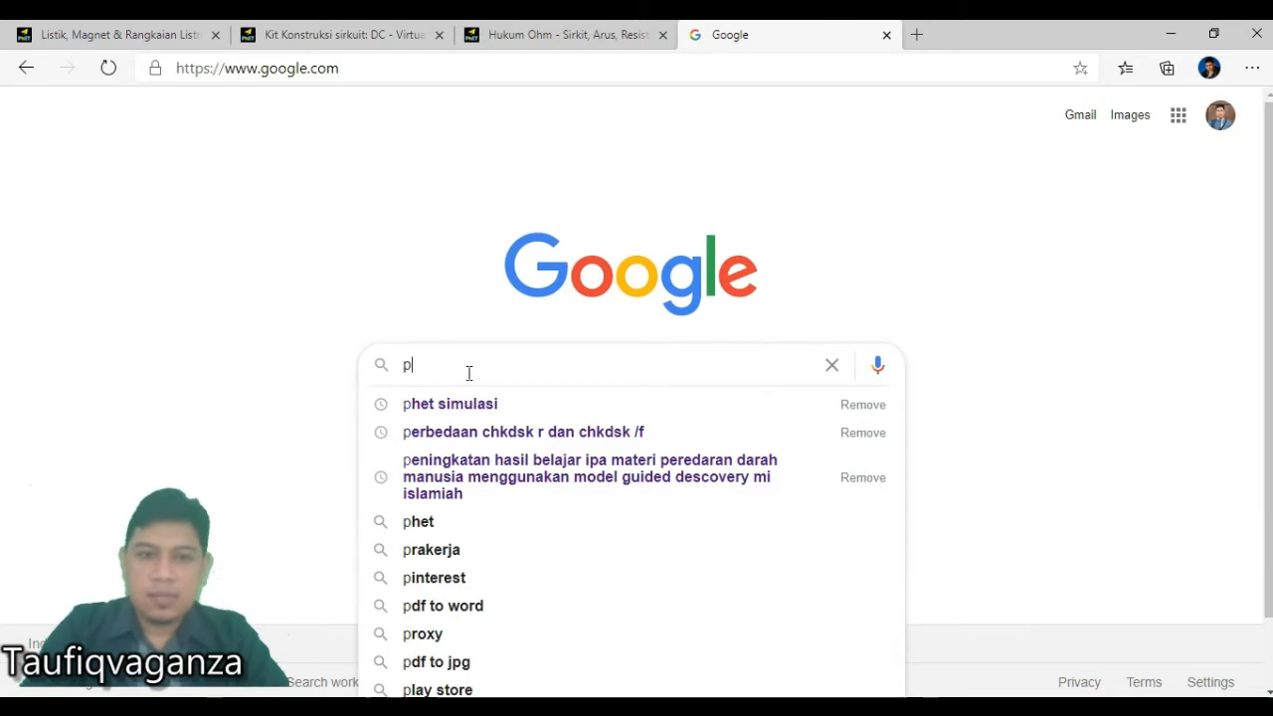
Search Google for "pHET SIMULASI" and open the PhET Indonesian site from the results.
type("SIMULASI")
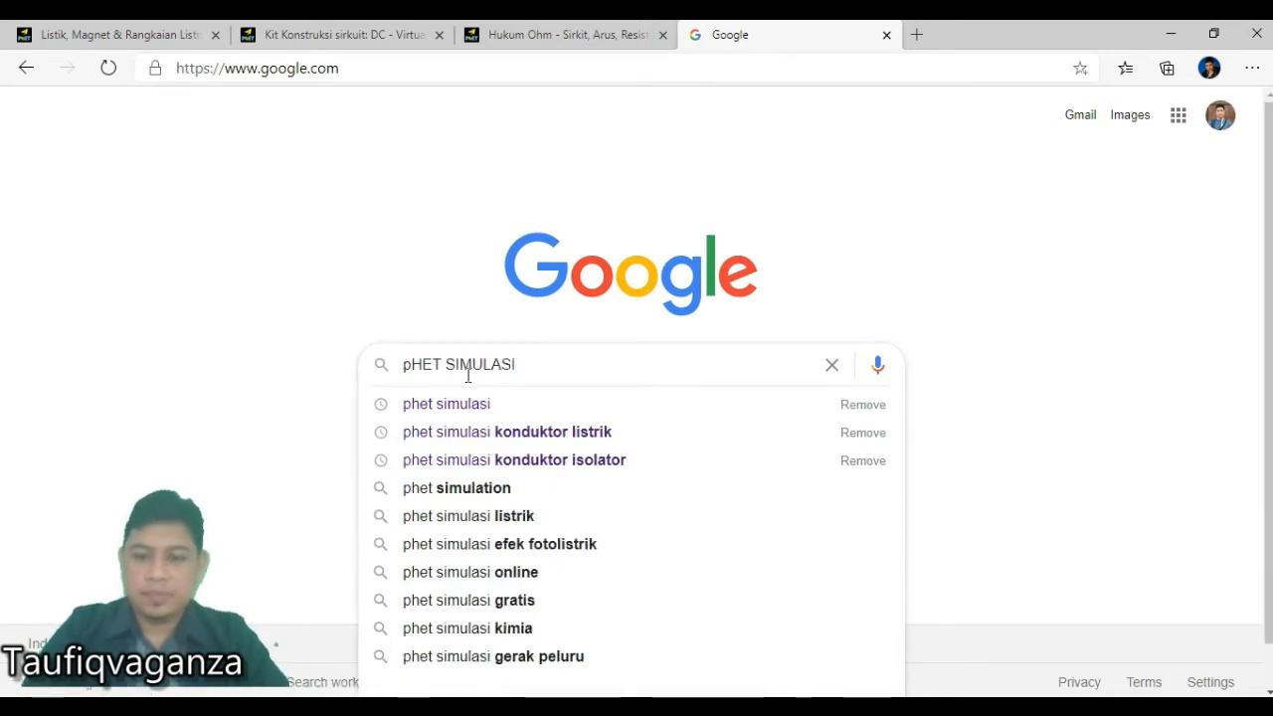
key("Return")
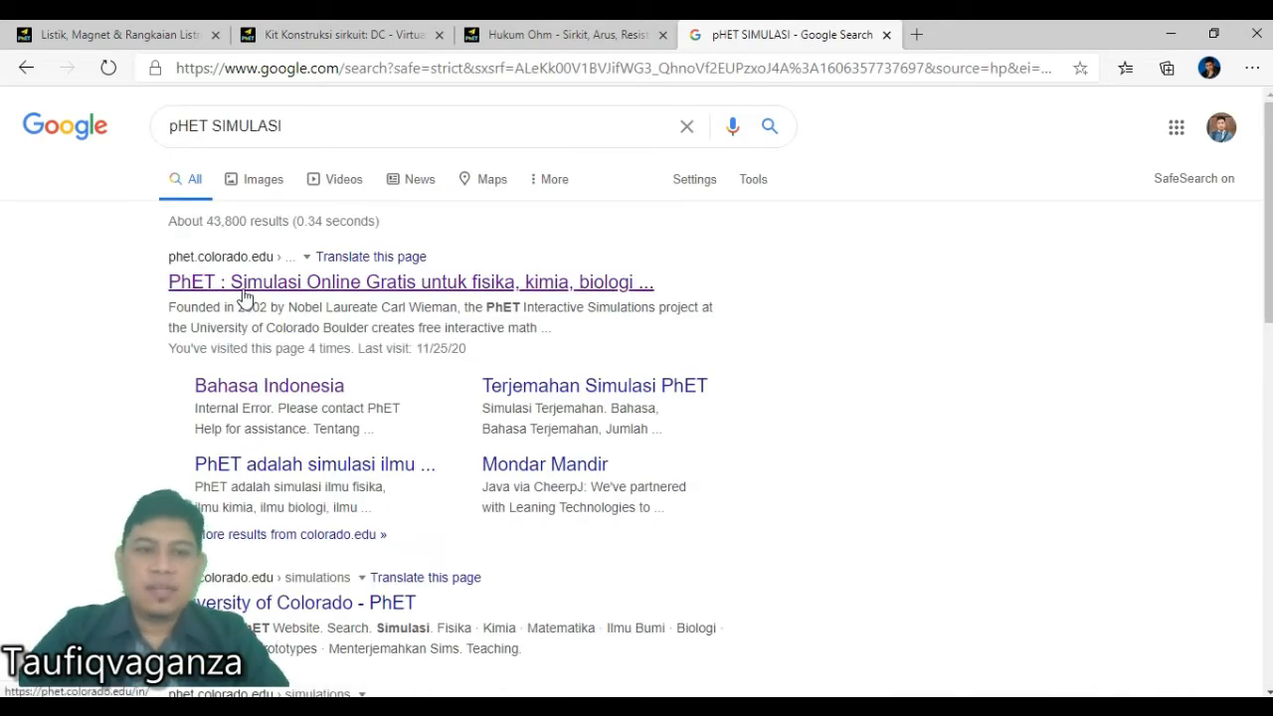
left_click(379, 283)
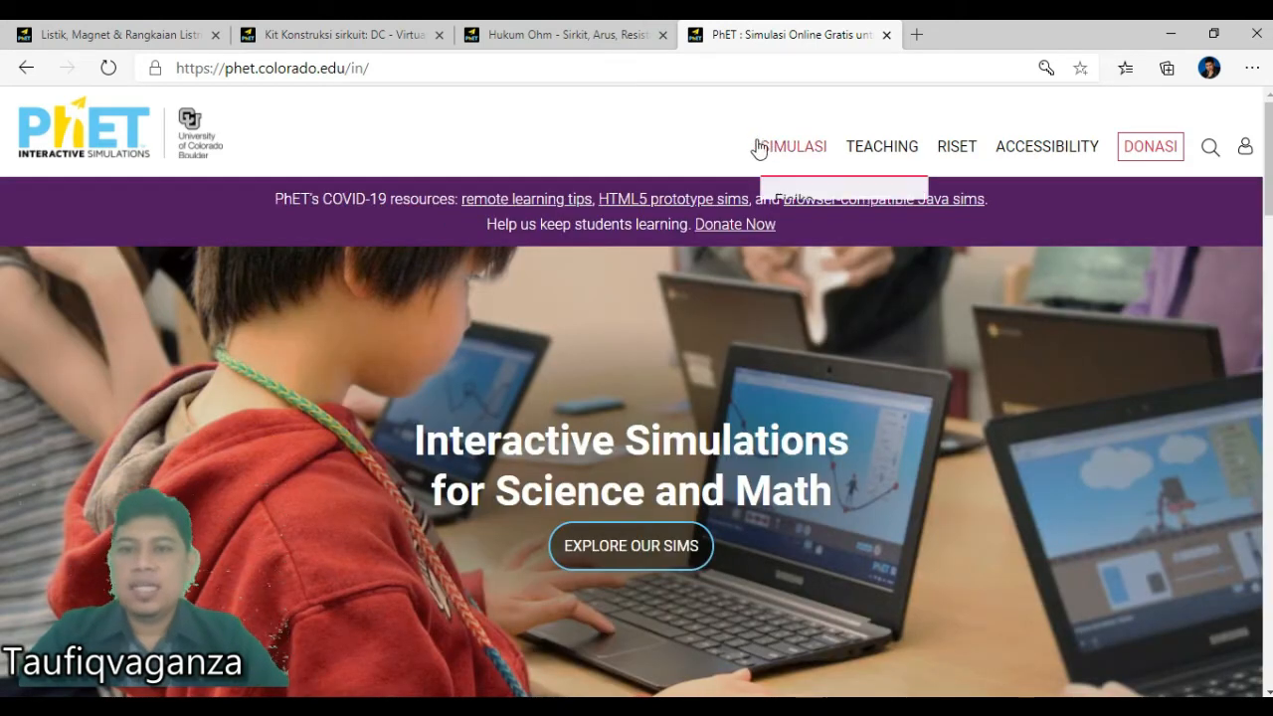
Open the list of Fisika simulations on the PhET site.
mouse_move(1041, 161)
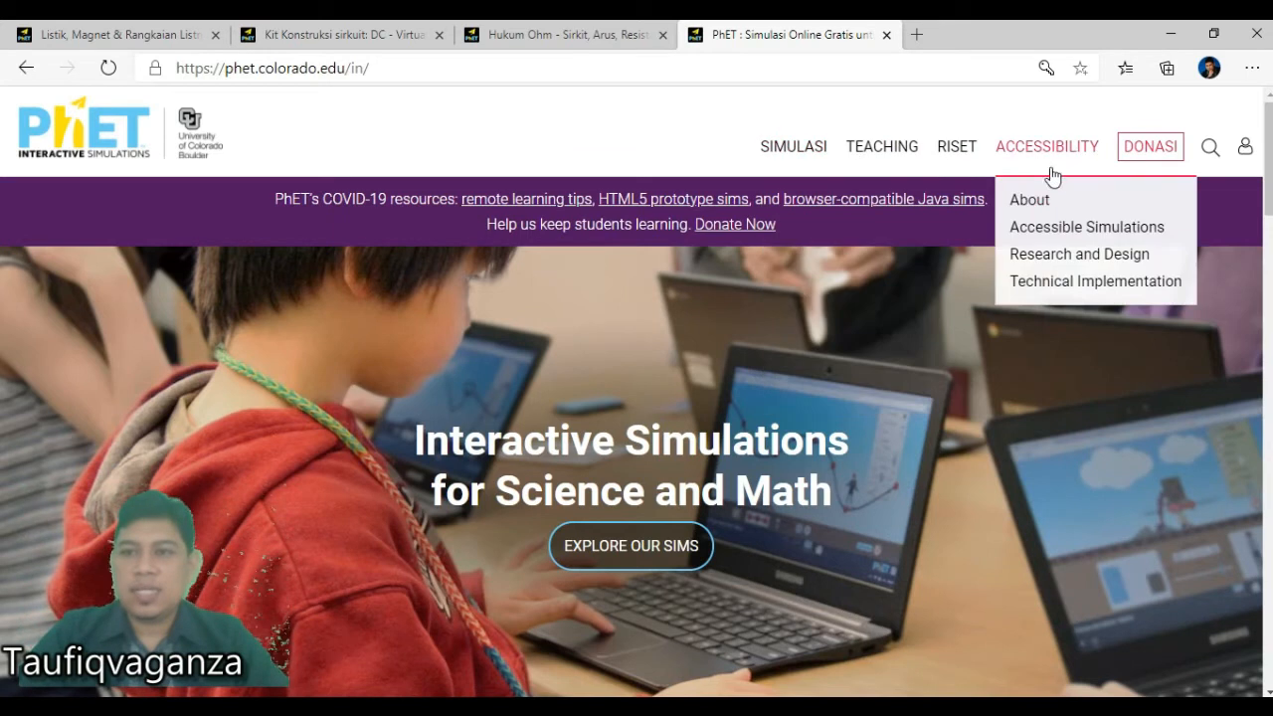
mouse_move(802, 151)
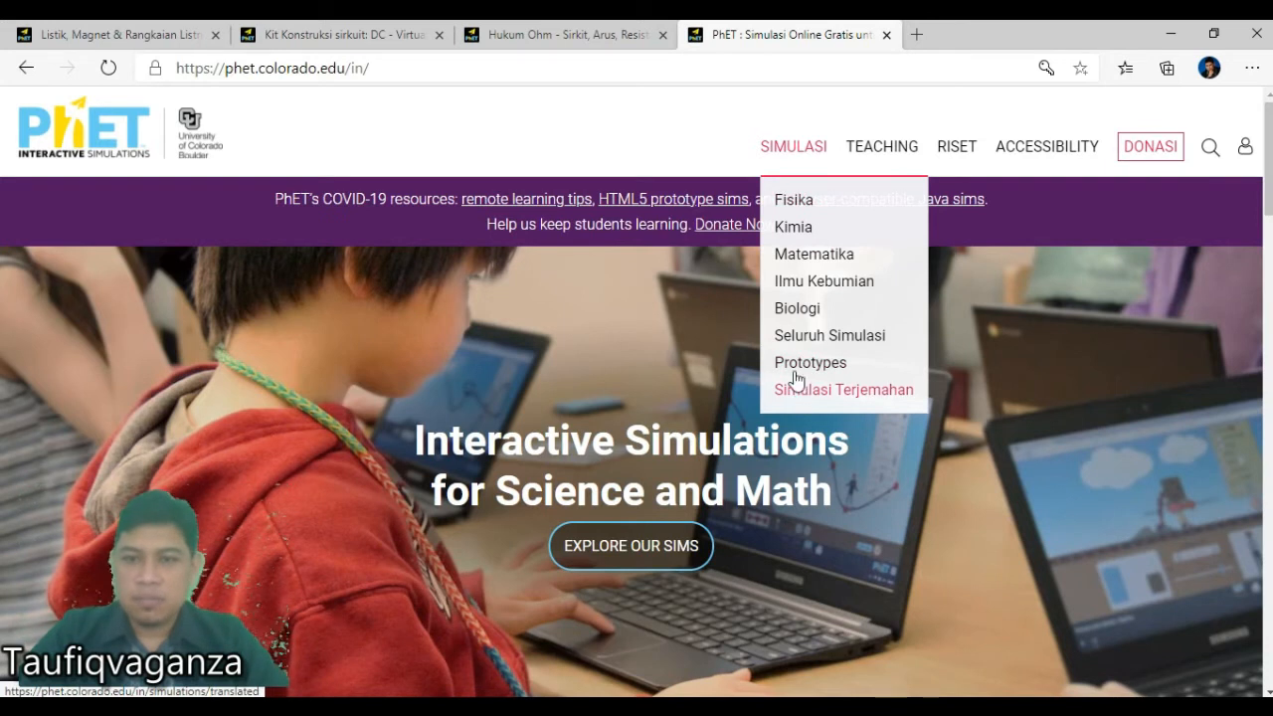
left_click(790, 199)
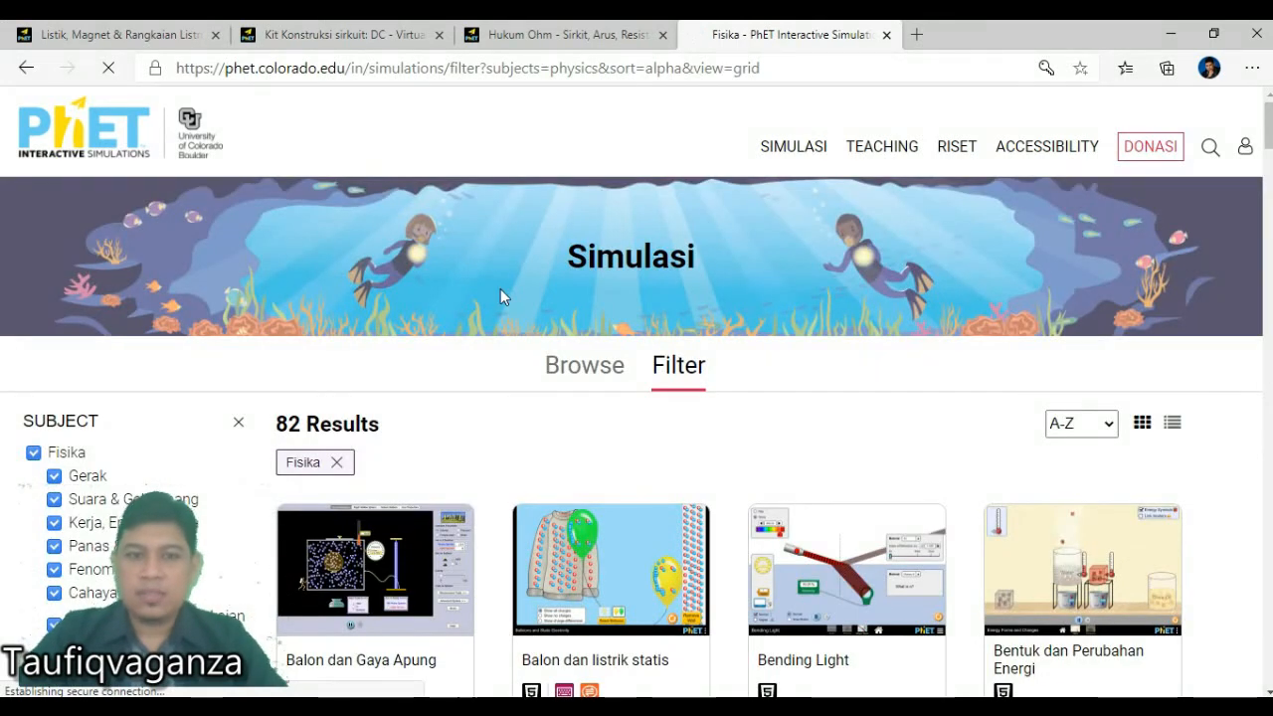
Narrow the subject filter from all of Fisika to only Listik, Magnet & Rangkaian Listrik.
scroll(333, 372, "down", 2)
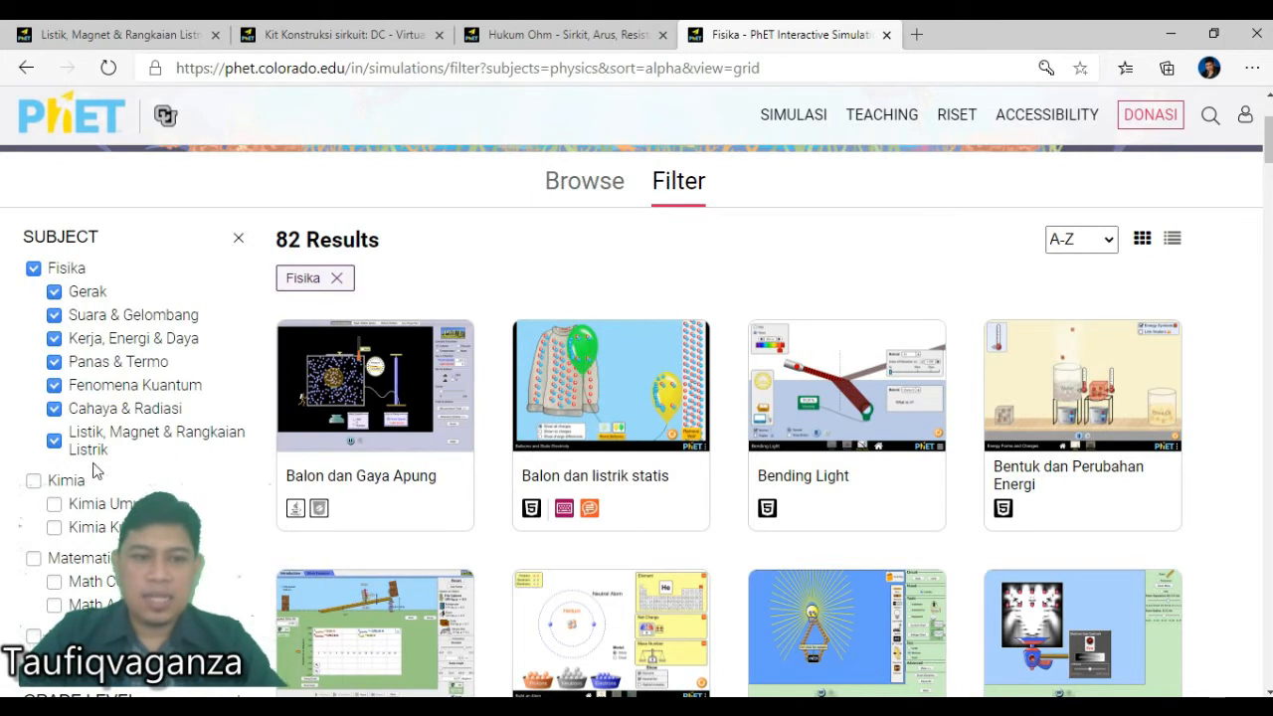
left_click(34, 269)
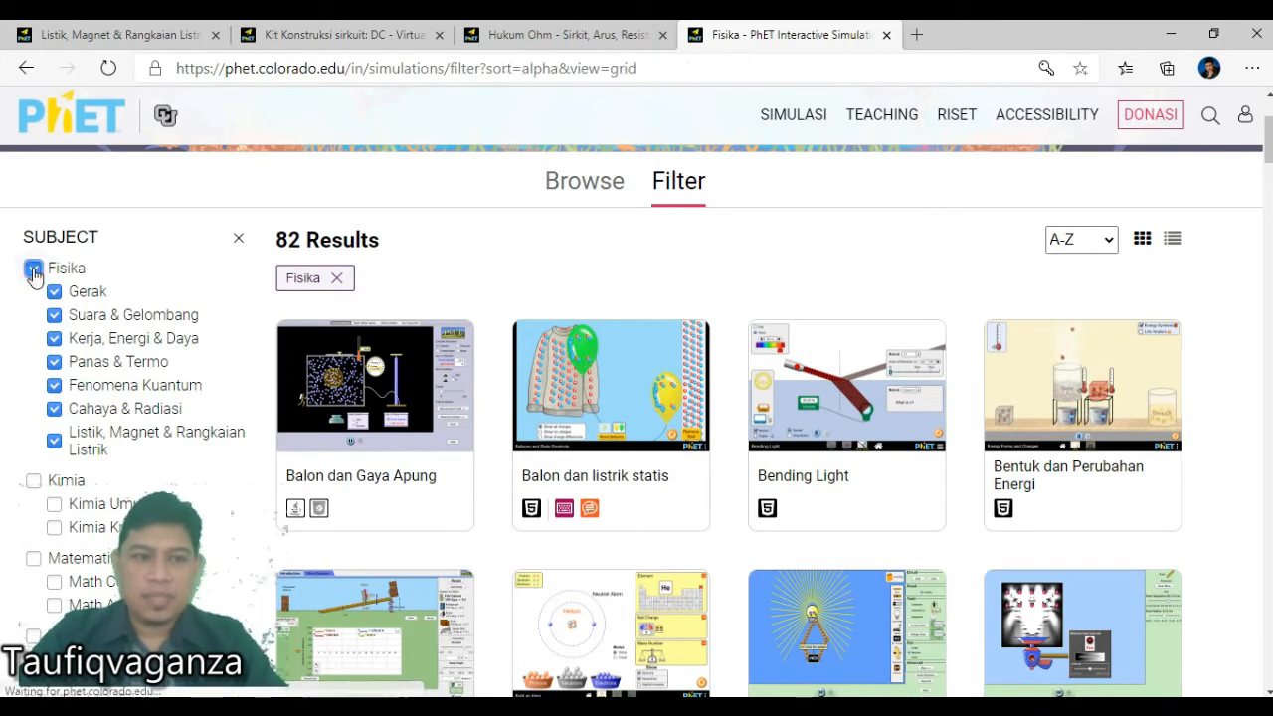
left_click(54, 443)
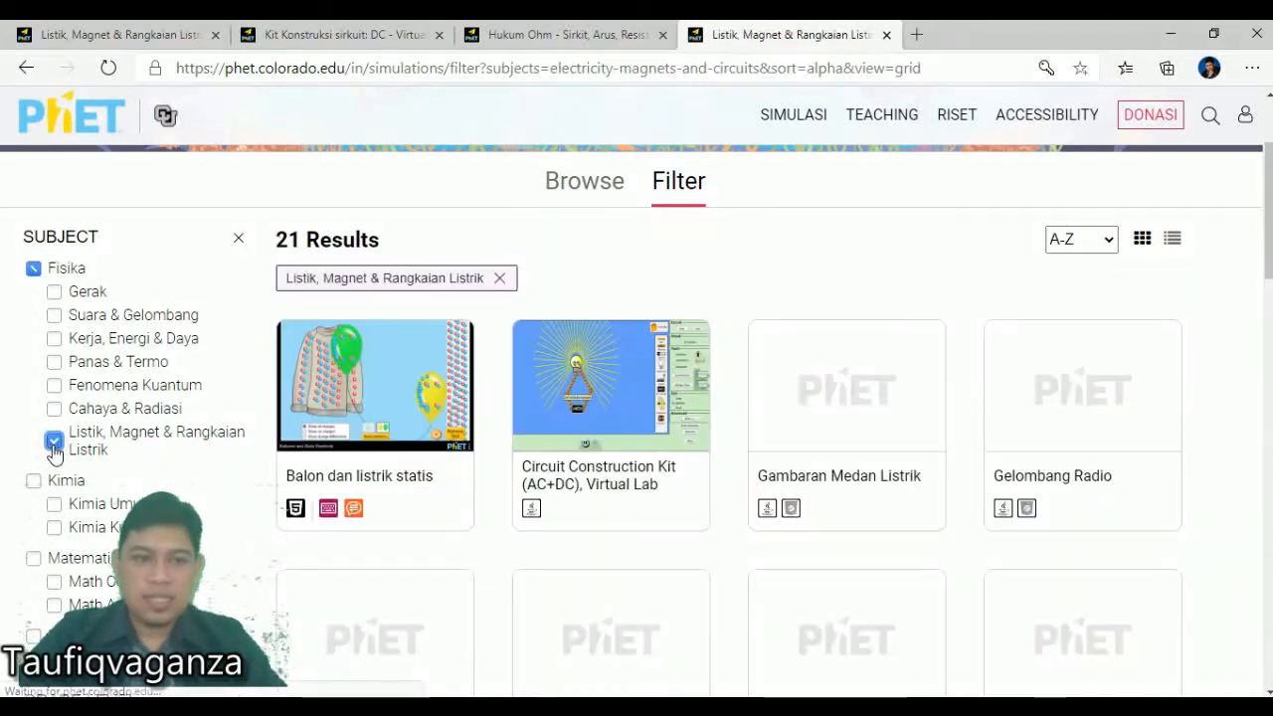
left_click(192, 438)
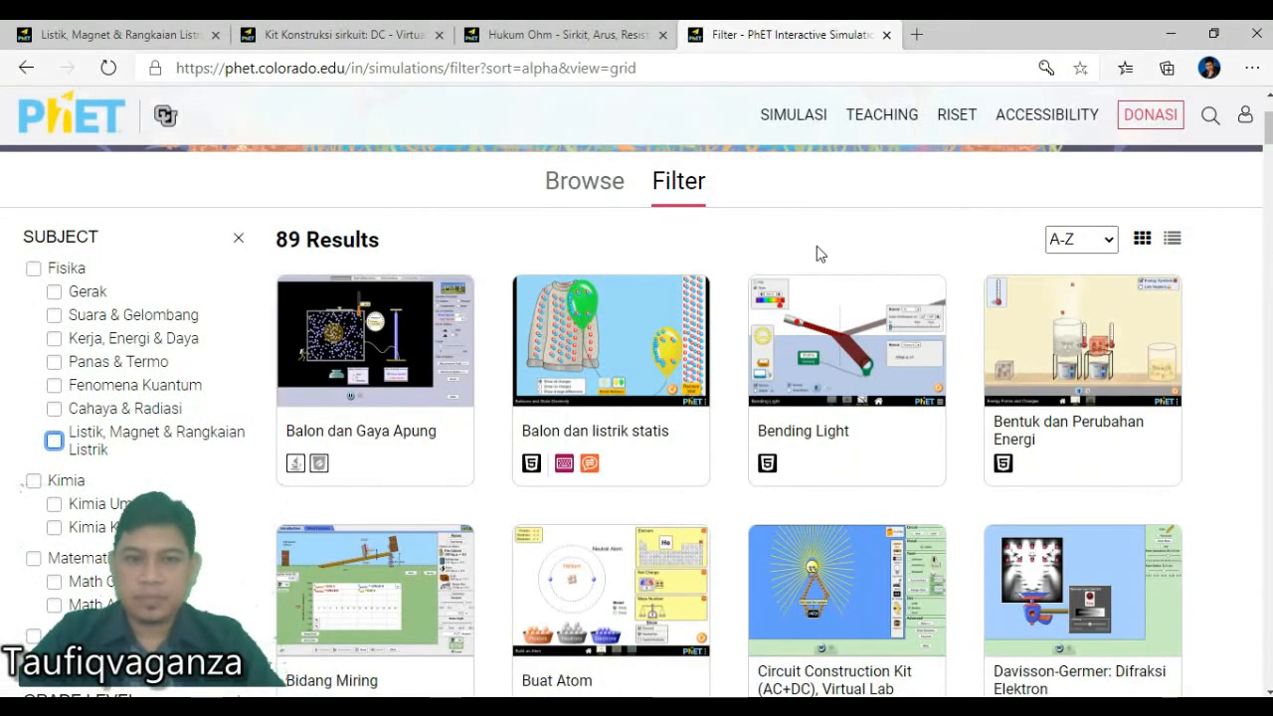
left_click(229, 431)
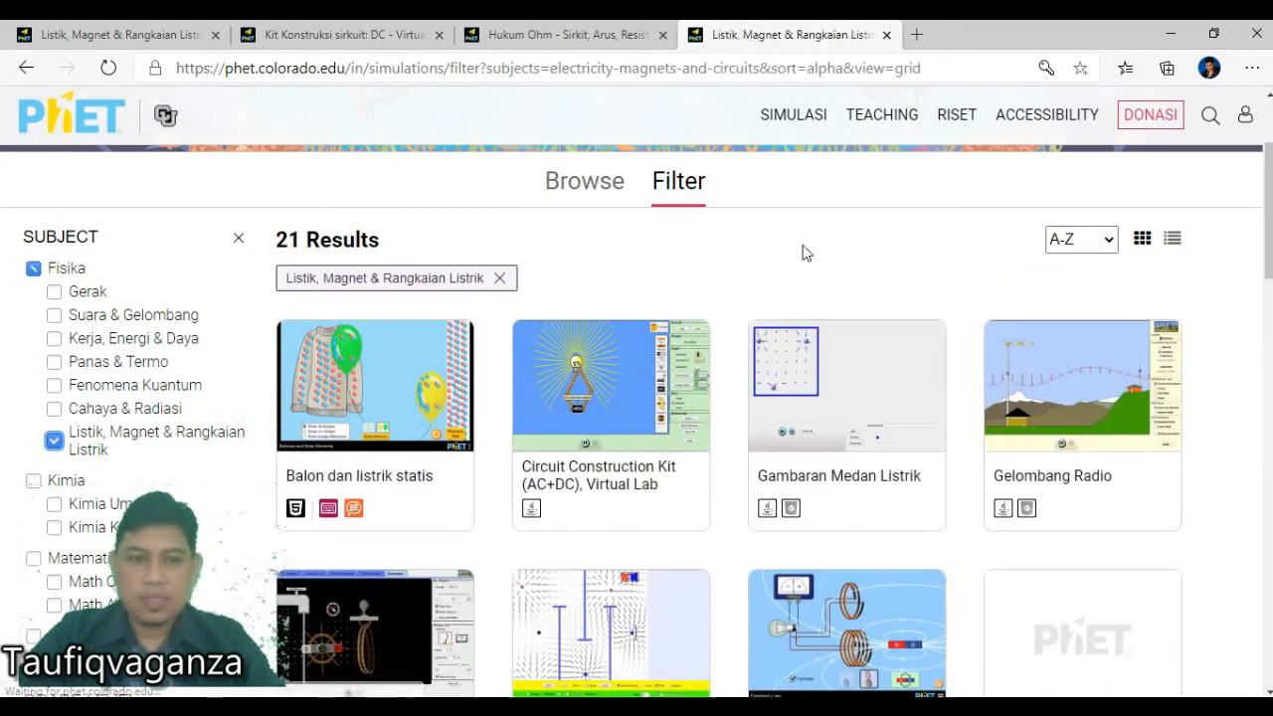
Find the Kit Konstruksi sirkuit: DC - Virtual Lab simulation among the filtered results and launch it.
scroll(780, 291, "down", 5)
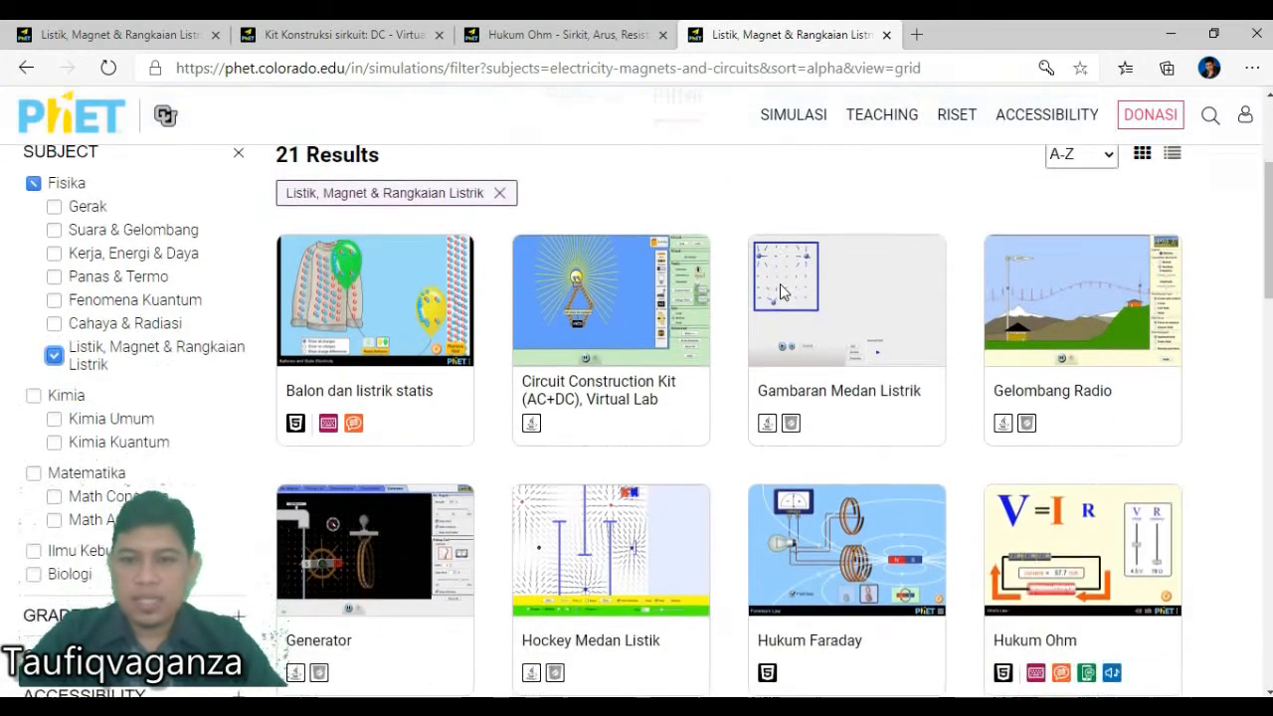
scroll(781, 291, "down", 1)
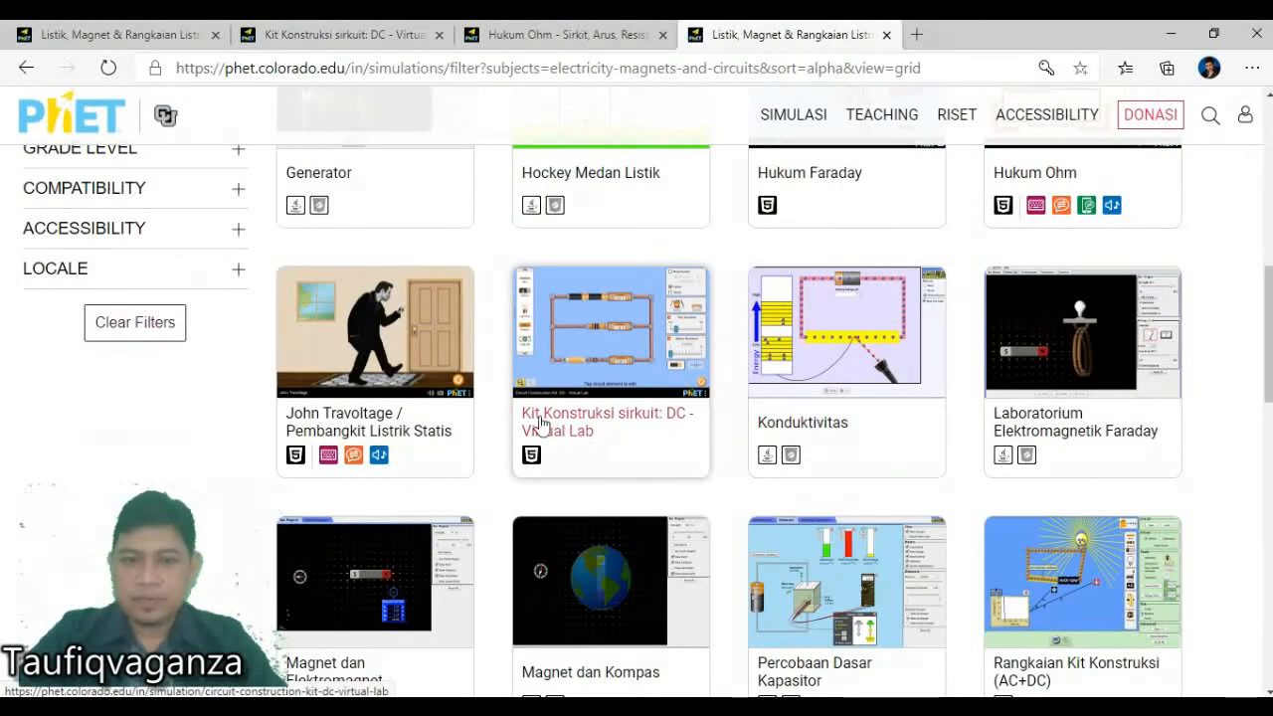
left_click(618, 410)
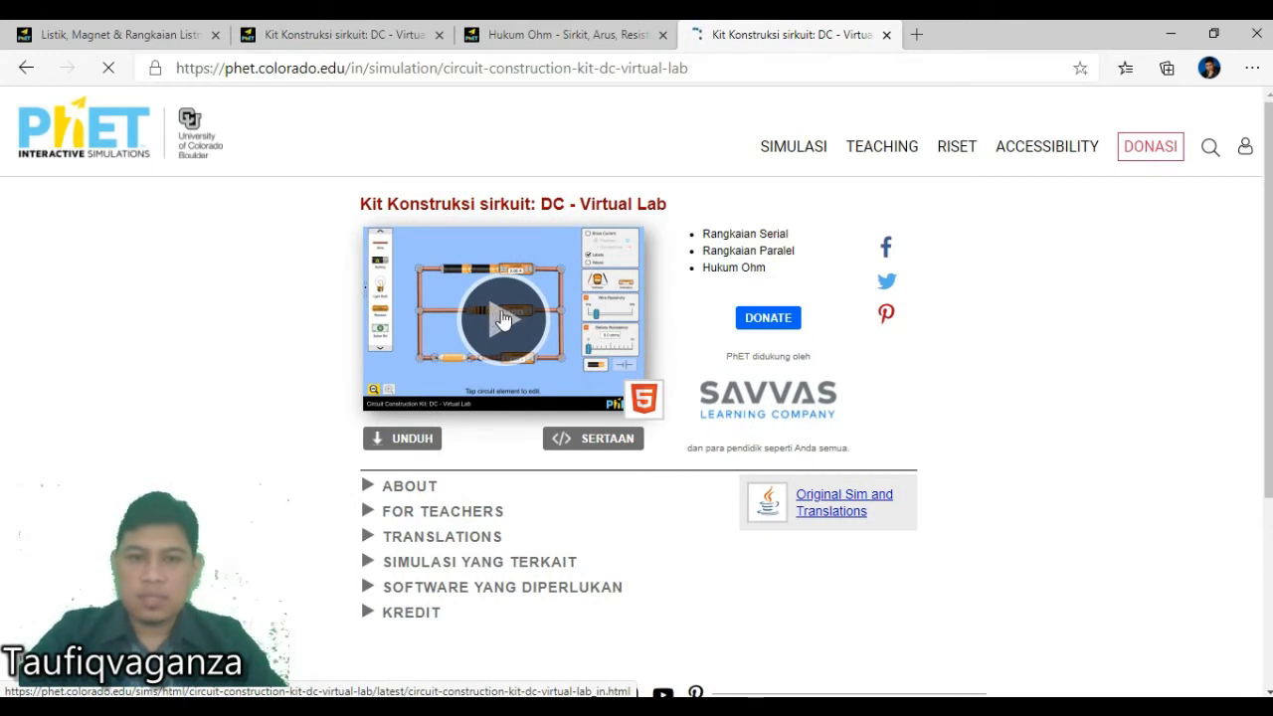
left_click(502, 318)
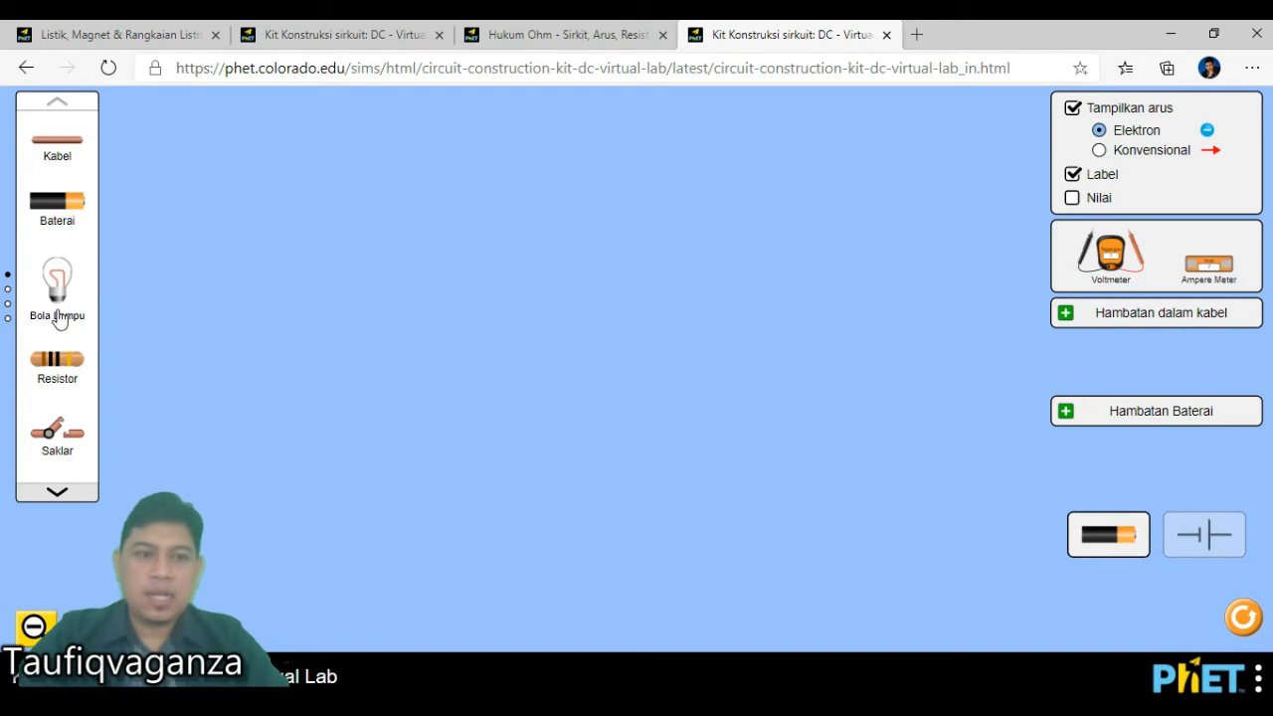
Look through every page of available circuit components and return to the first page.
left_click(57, 493)
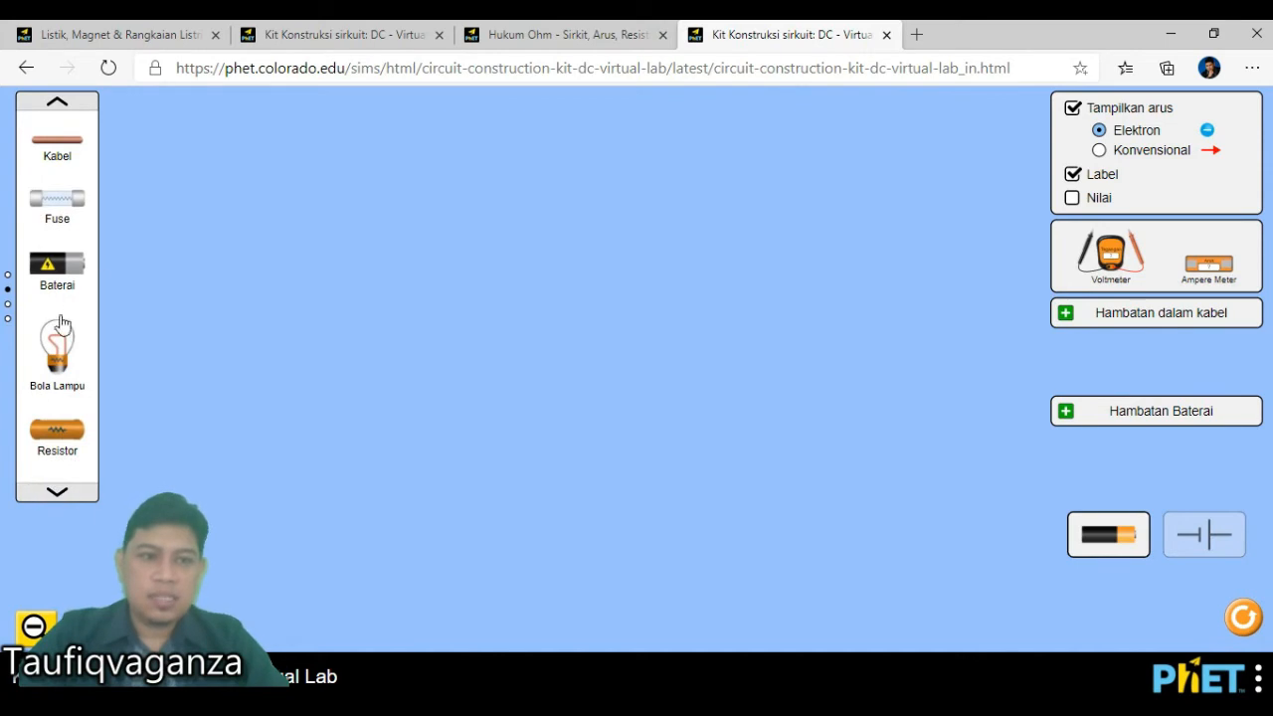
left_click(57, 494)
left_click(57, 494)
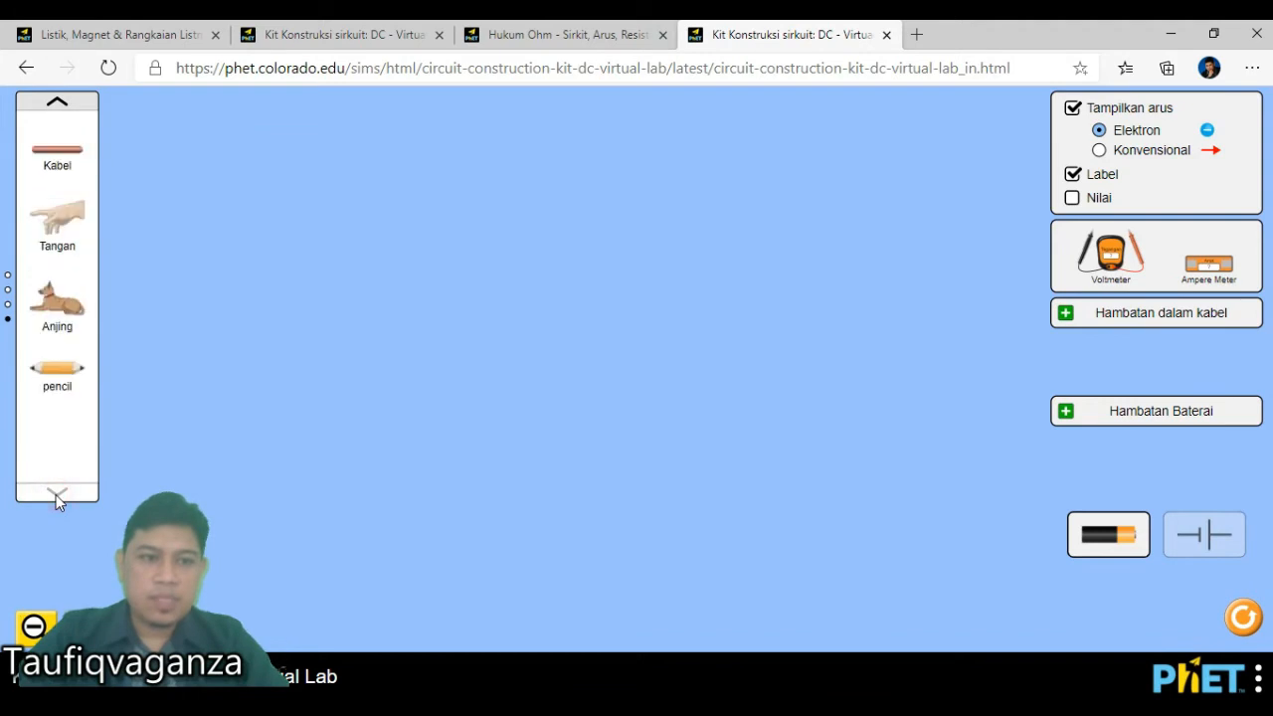
left_click(57, 108)
left_click(57, 107)
left_click(57, 110)
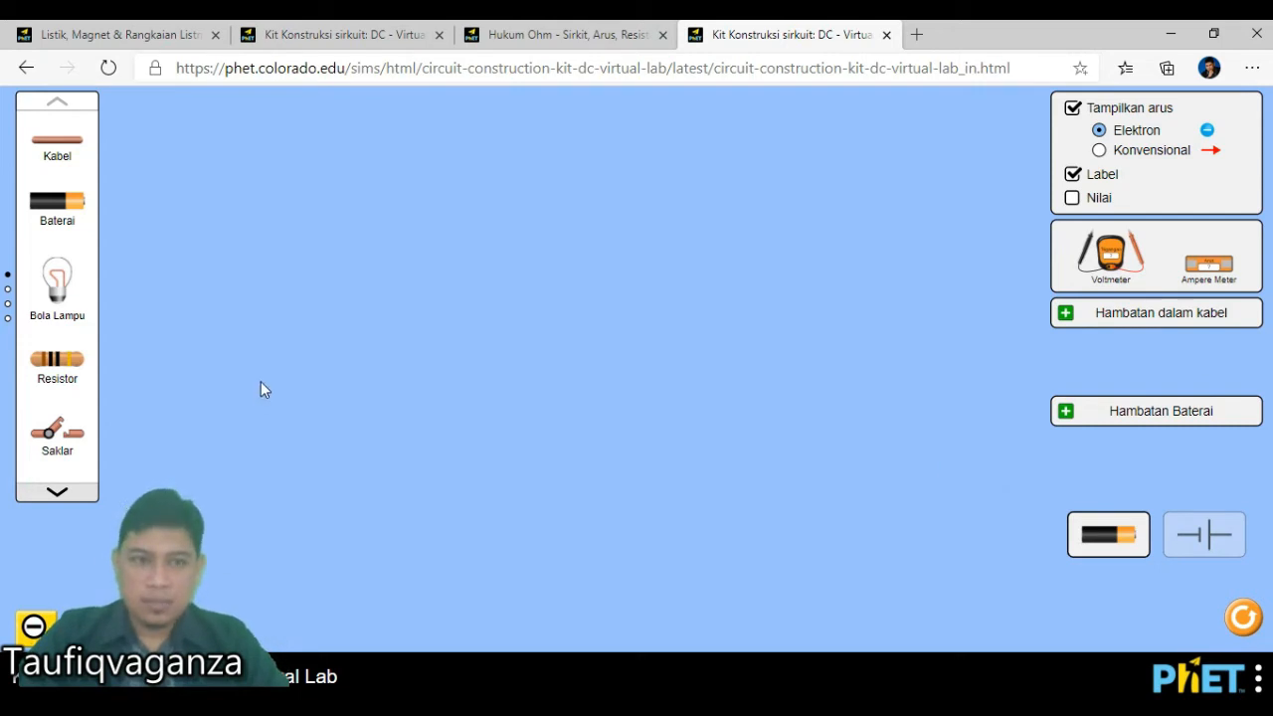
Place a battery in the lower middle of the workspace and a light bulb above it.
left_click_drag(48, 209, 609, 455)
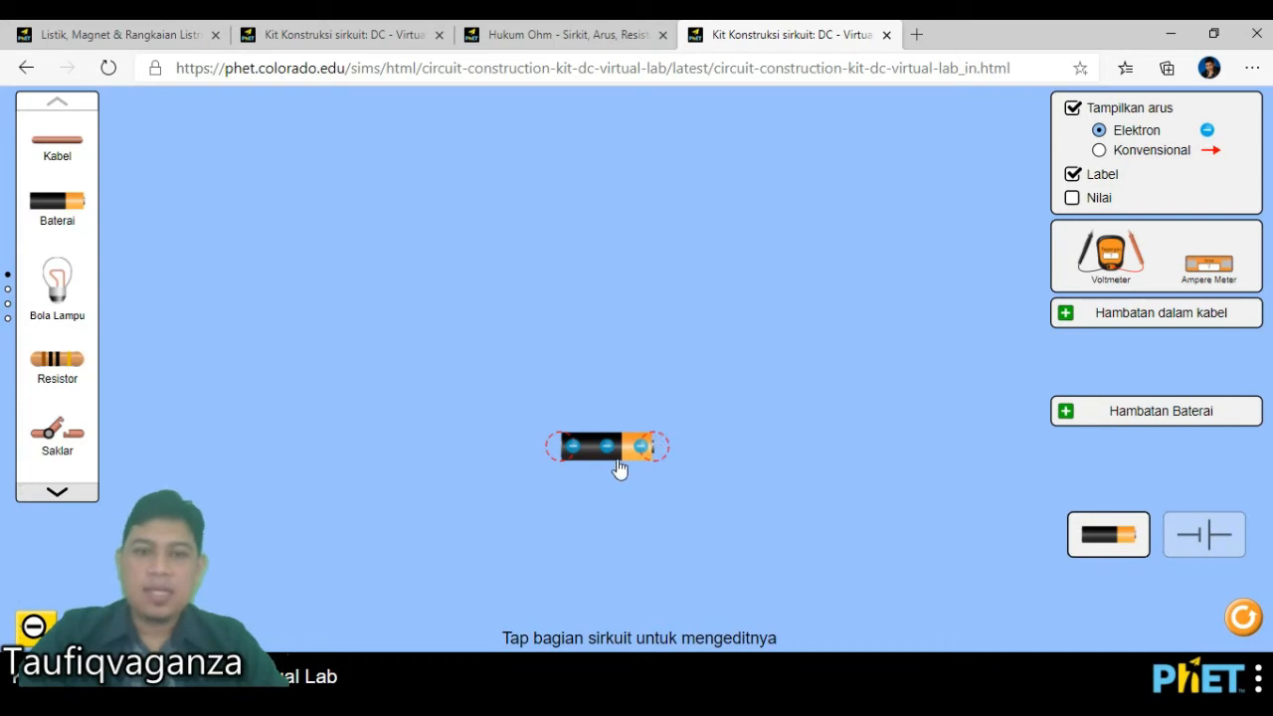
left_click_drag(57, 281, 601, 264)
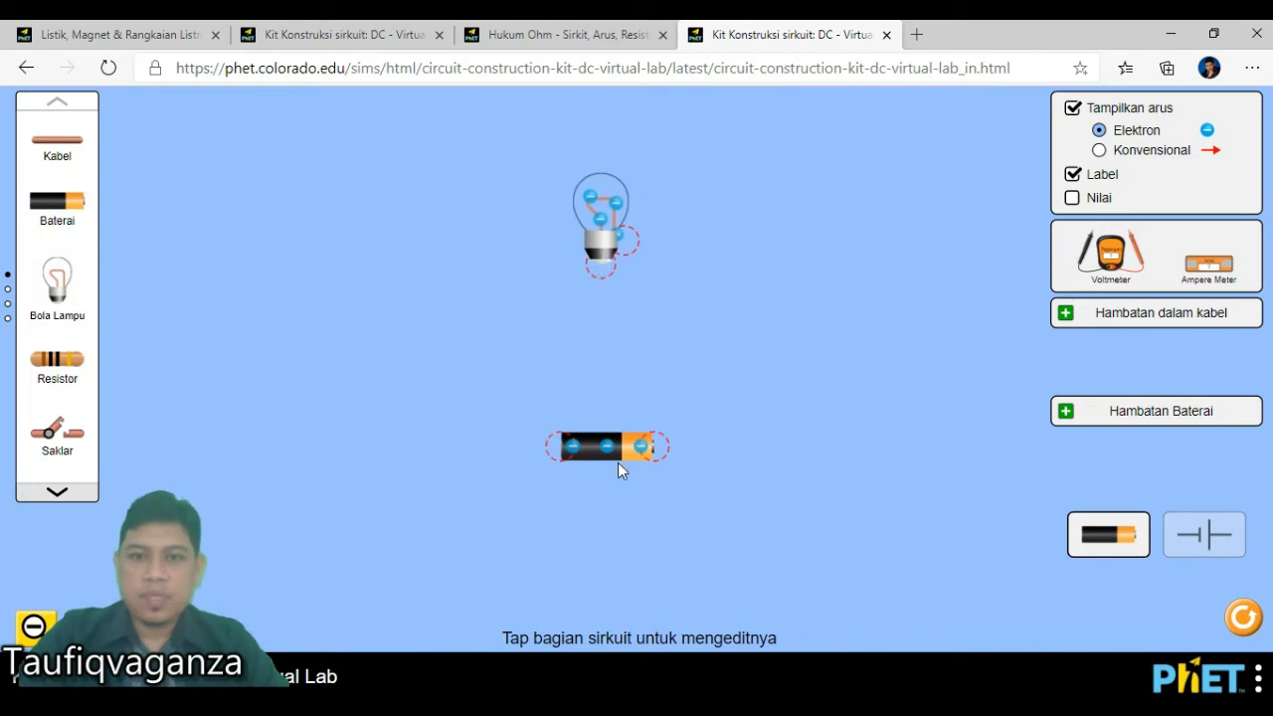
left_click_drag(610, 452, 611, 471)
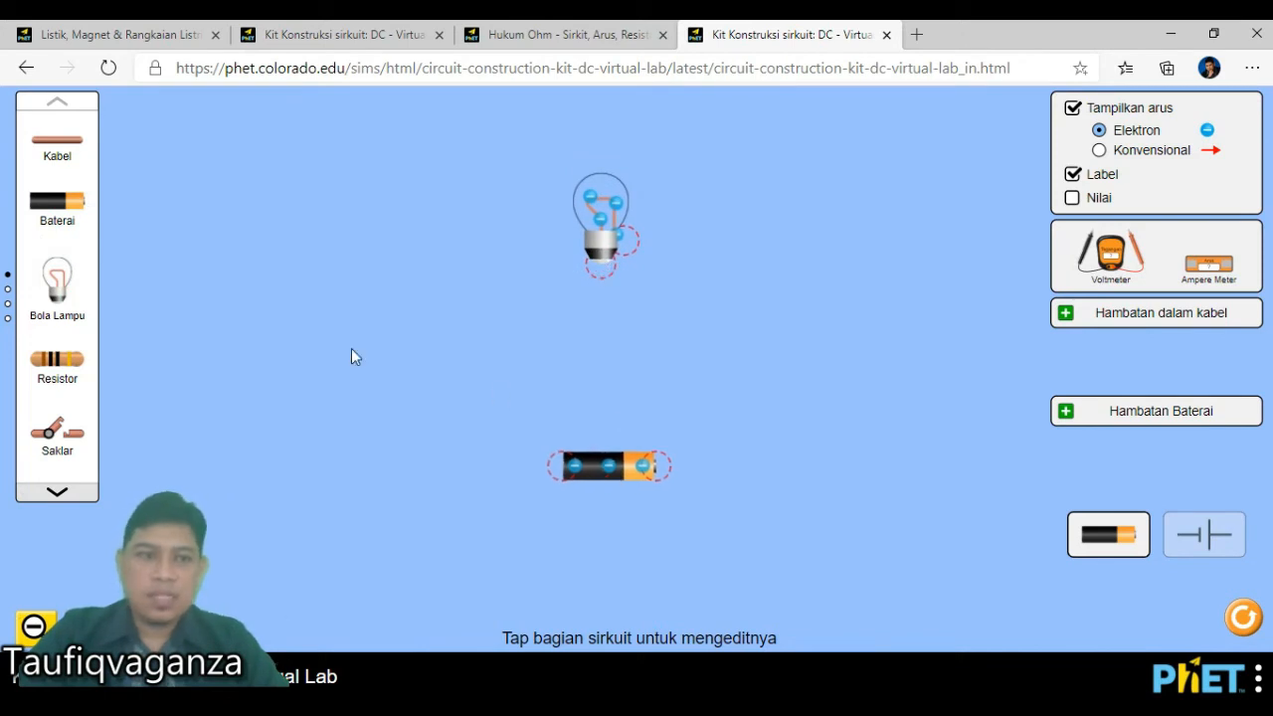
Attach a wire to each end of the battery and to each of the light bulb's two terminals.
left_click_drag(33, 141, 731, 479)
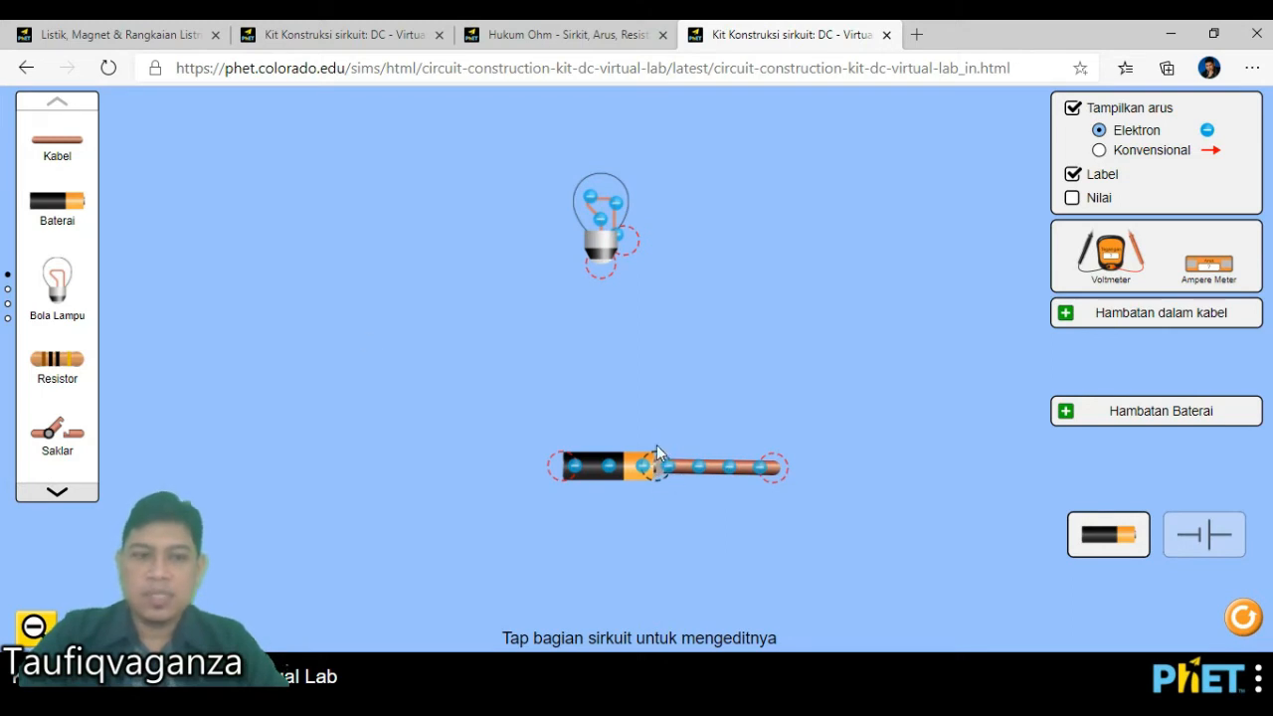
left_click_drag(53, 149, 503, 481)
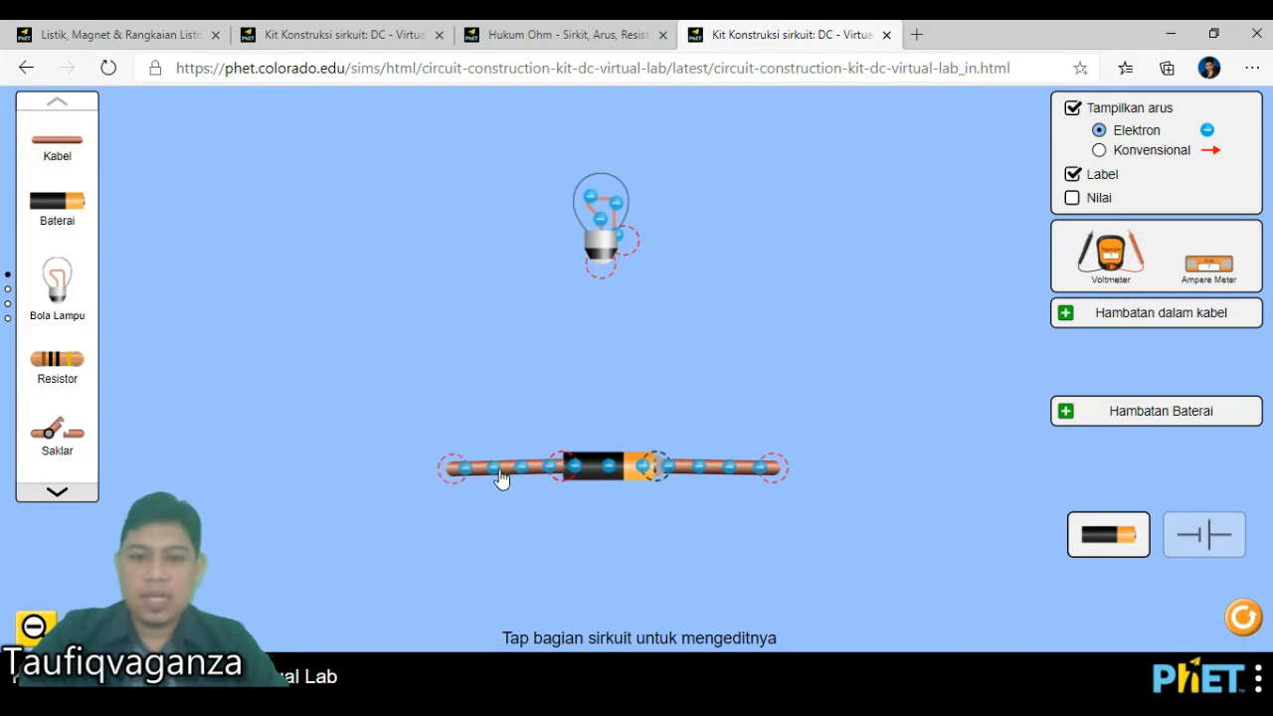
left_click(448, 468)
left_click_drag(57, 141, 403, 277)
left_click_drag(55, 149, 786, 249)
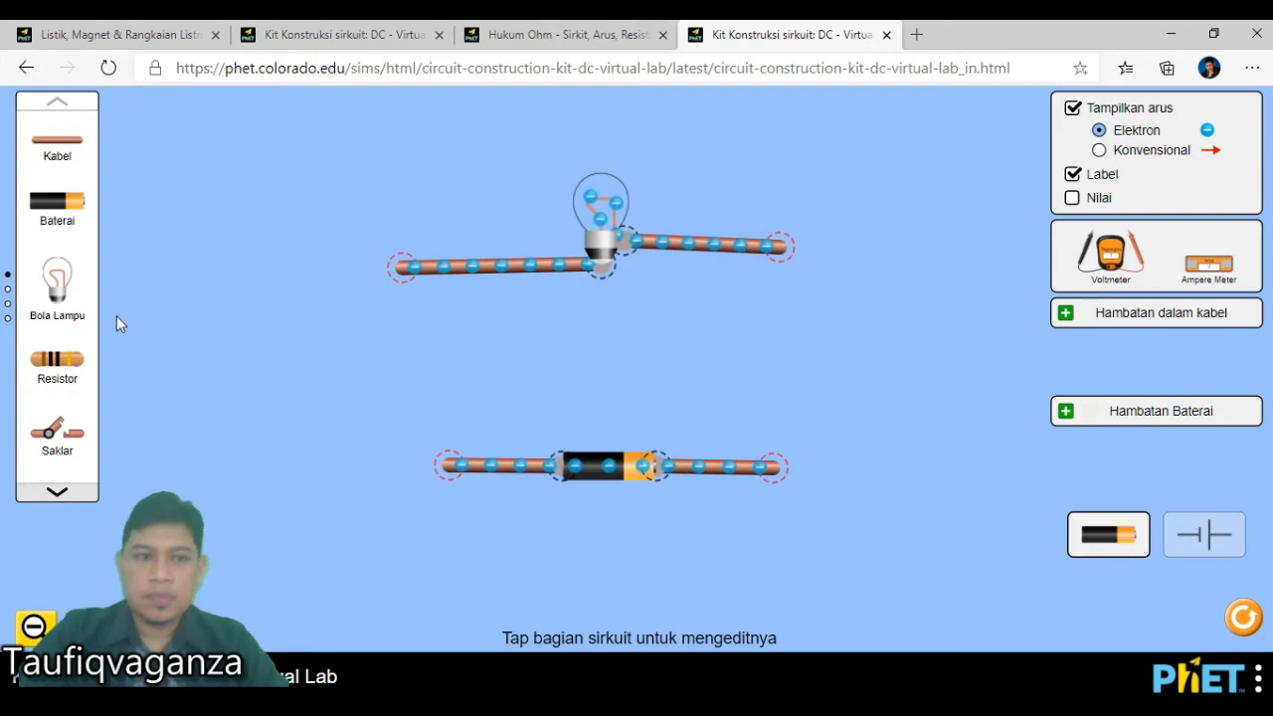
Connect a switch to the wire on the battery's black end and join it to the bulb's left wire with a vertical wire.
left_click_drag(57, 433, 394, 478)
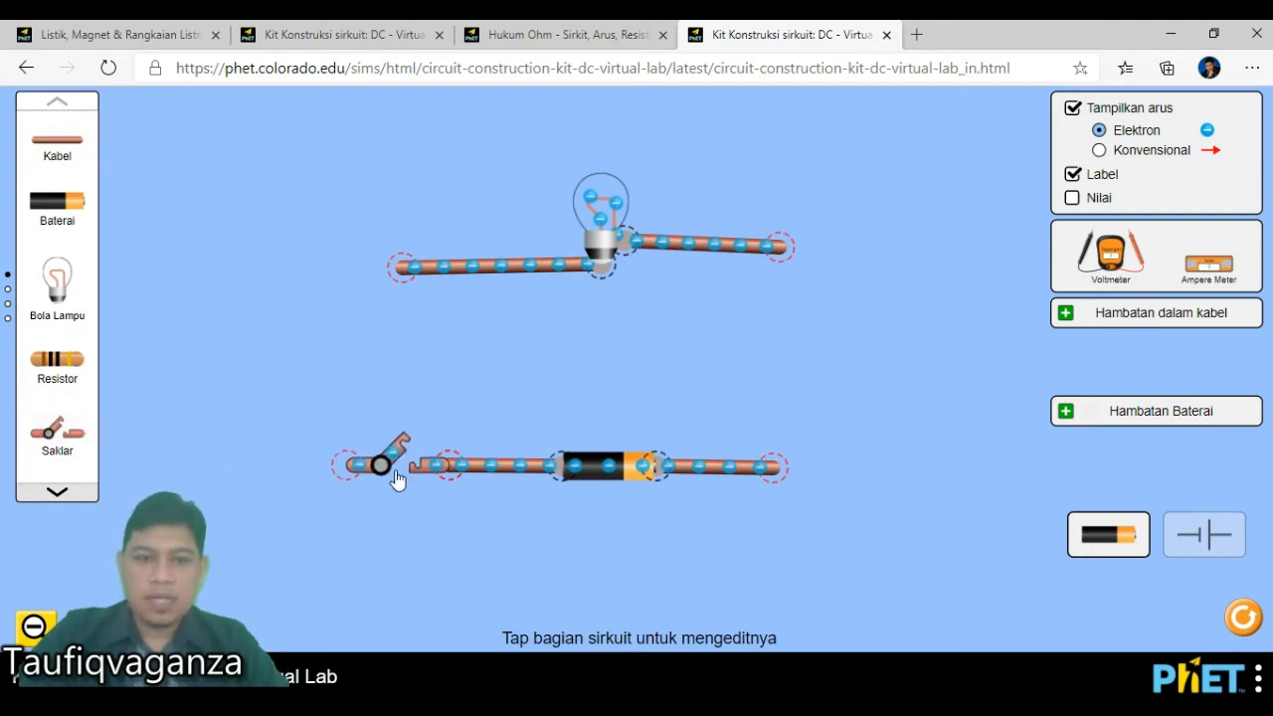
left_click_drag(57, 139, 360, 270)
left_click(358, 270)
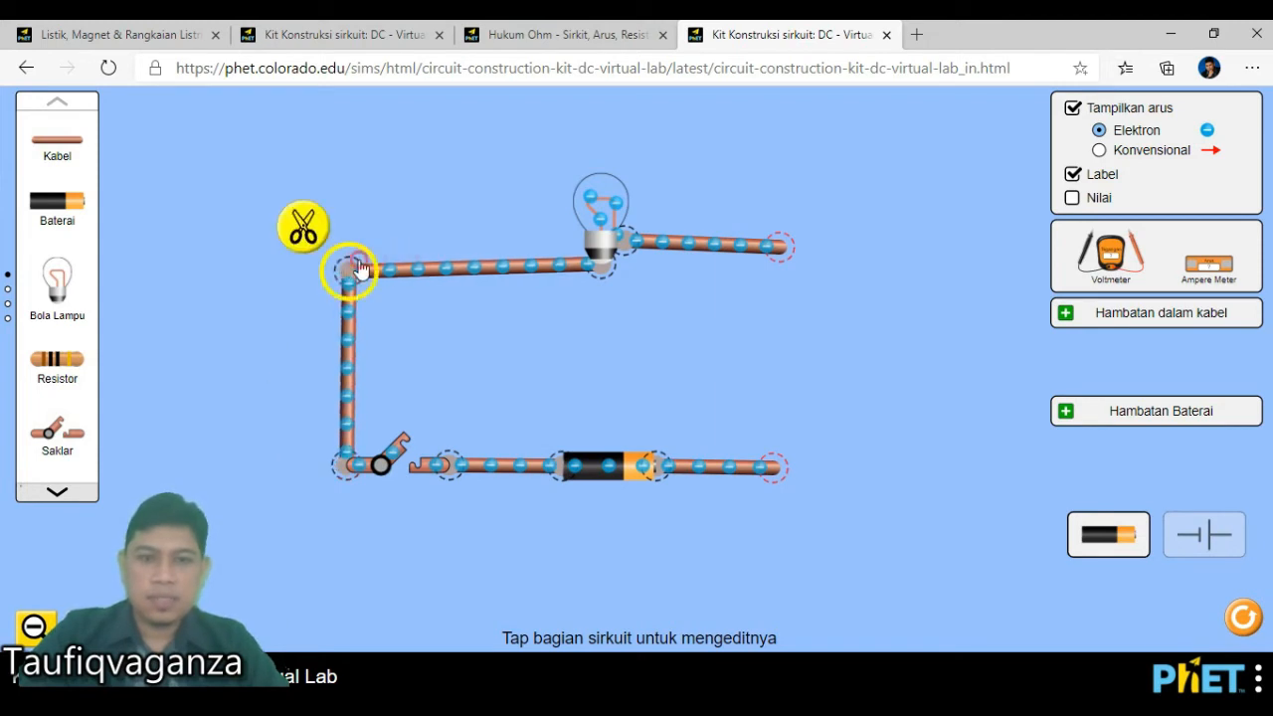
left_click(381, 215)
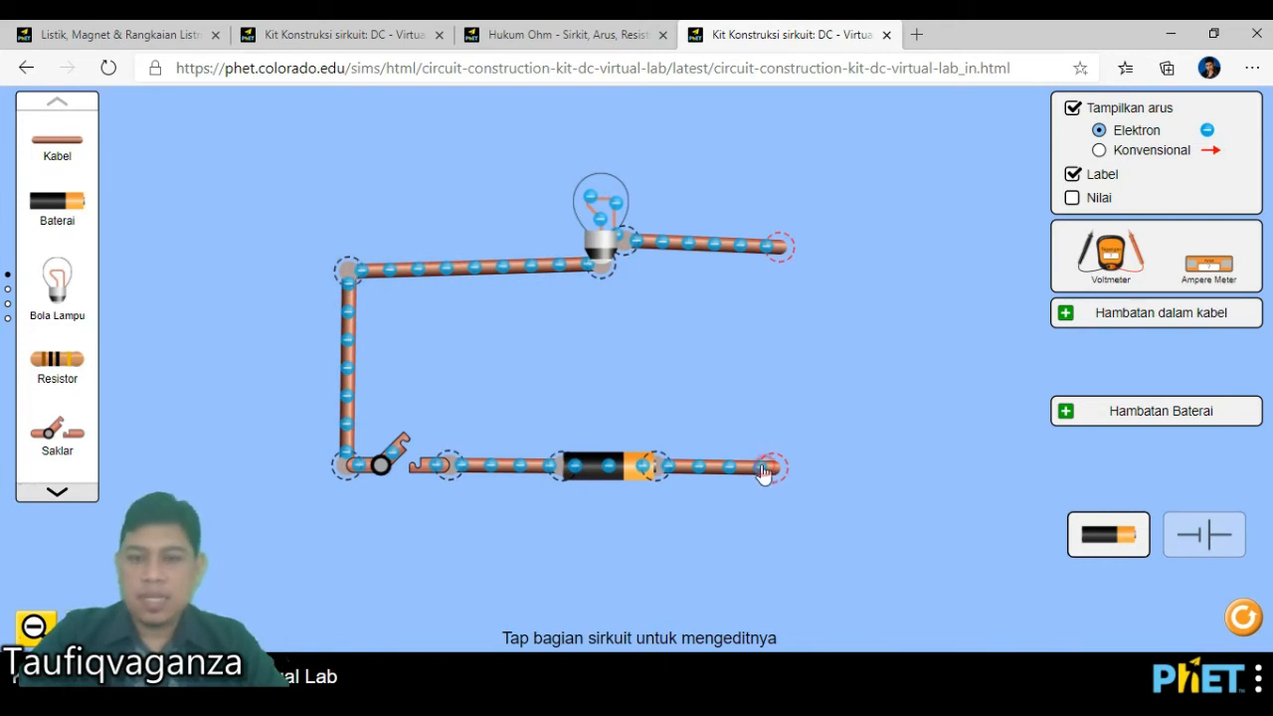
Shorten the battery's right wire, attach an ammeter to it, and close the loop to the bulb with a straightened vertical wire.
left_click_drag(766, 474, 727, 474)
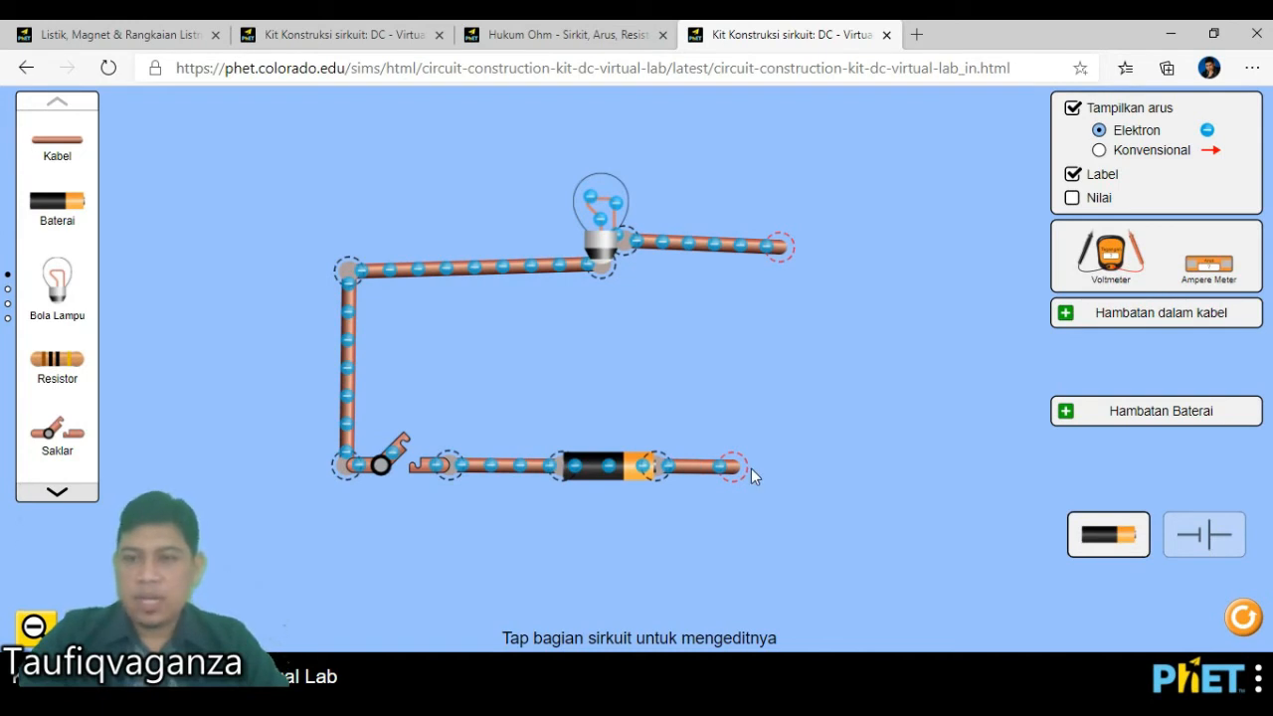
left_click_drag(1213, 263, 811, 475)
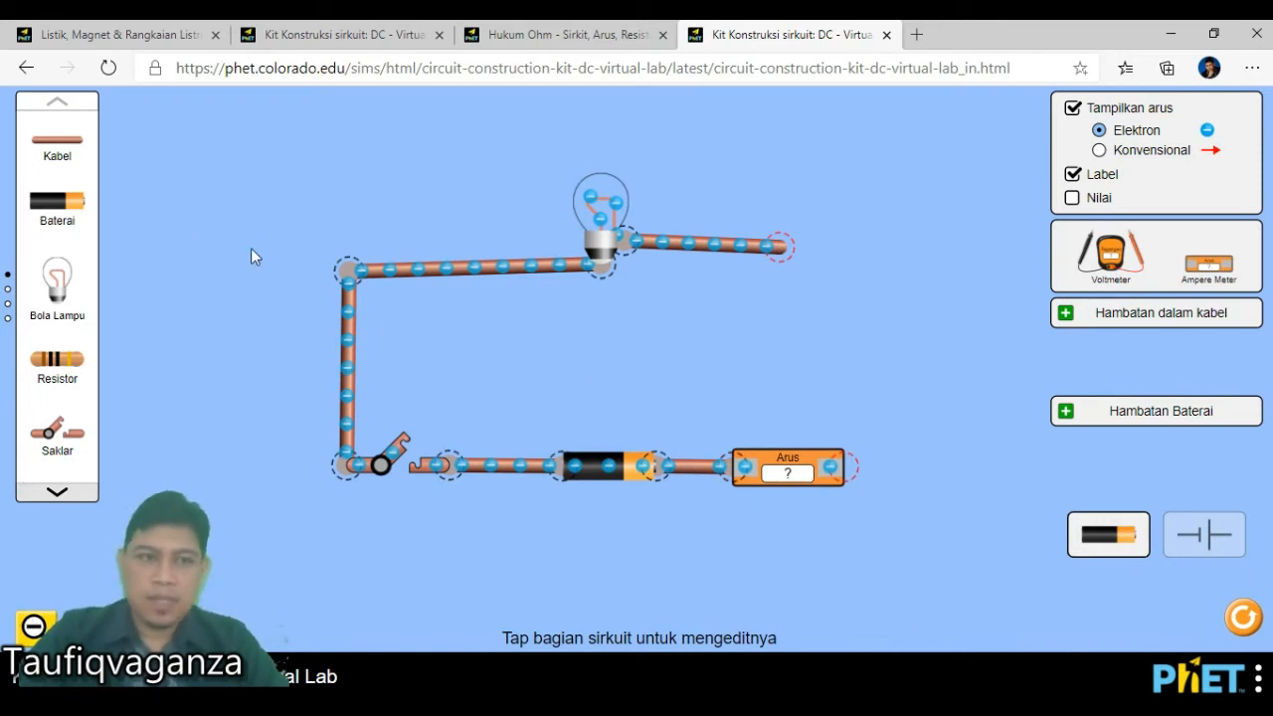
left_click_drag(44, 148, 857, 475)
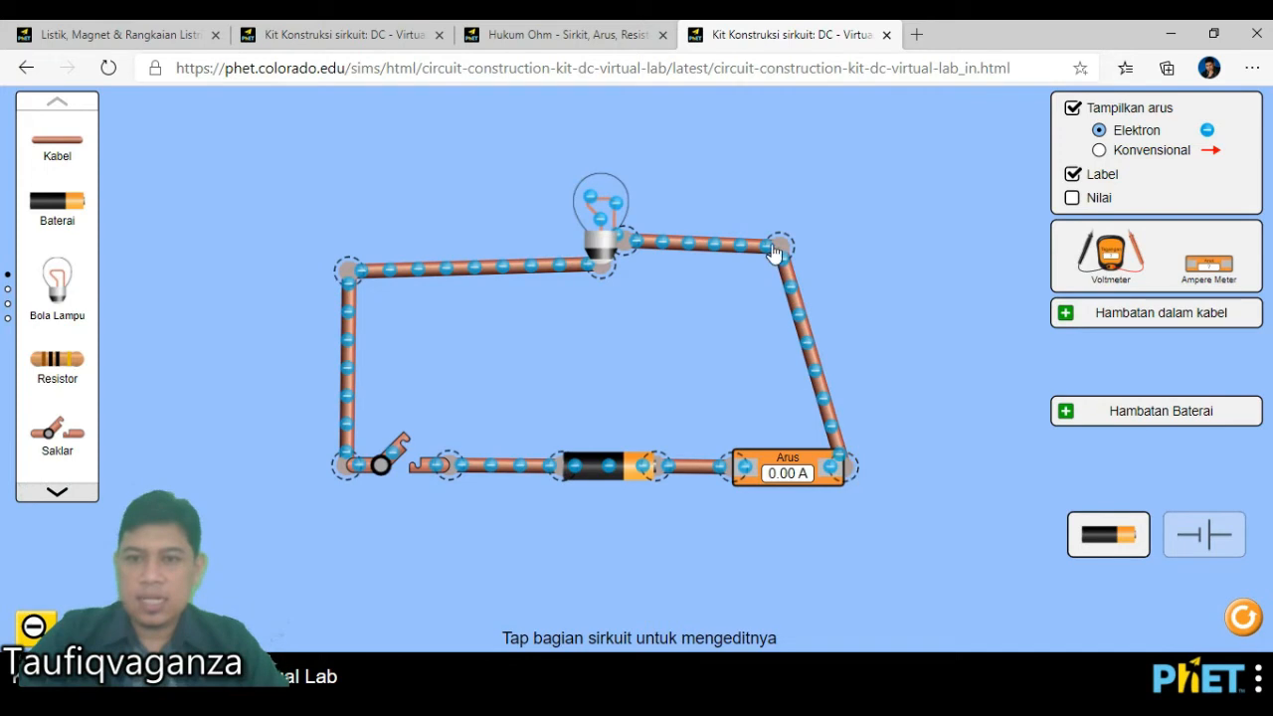
left_click_drag(777, 248, 837, 251)
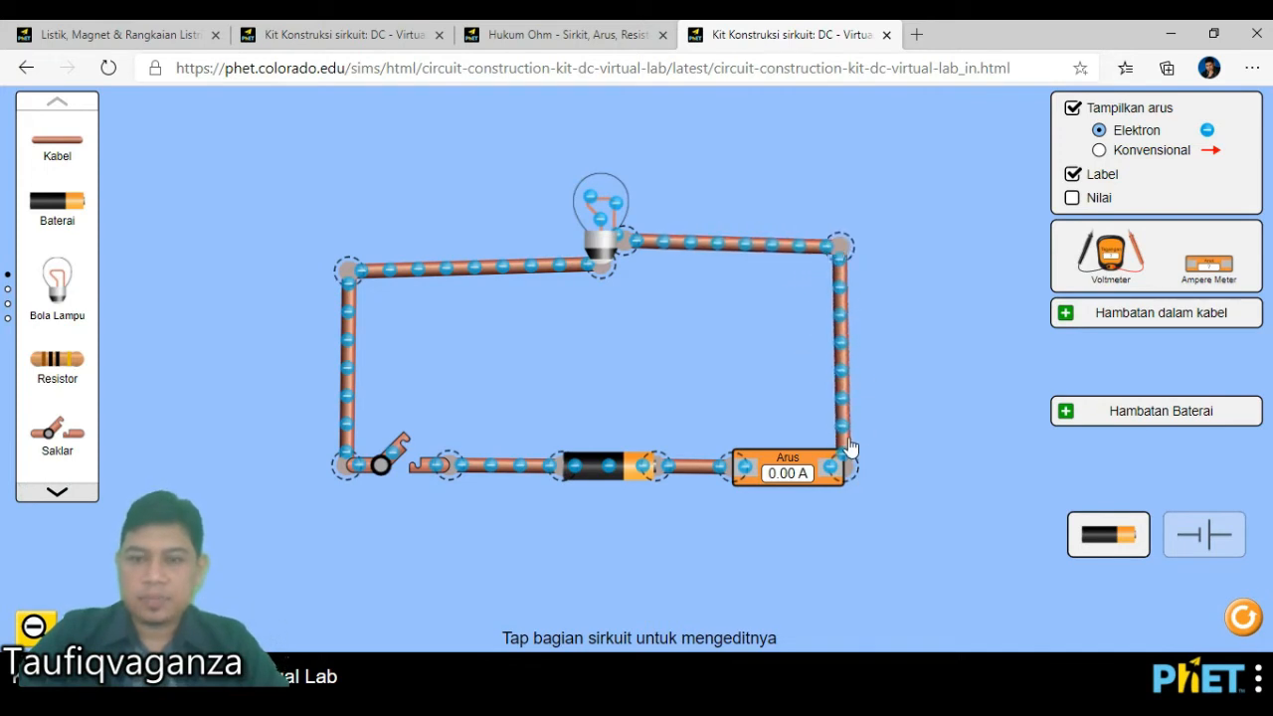
Close the switch and turn on the display of component values (Nilai).
left_click(403, 440)
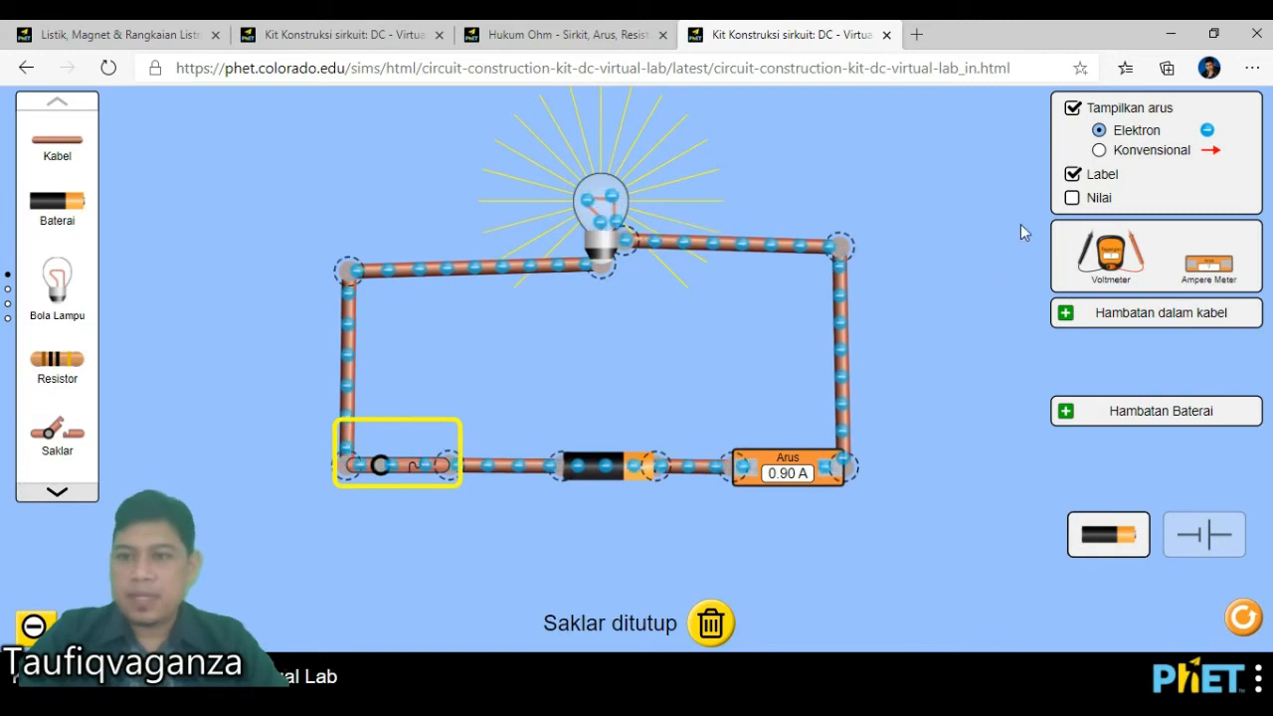
left_click(1073, 197)
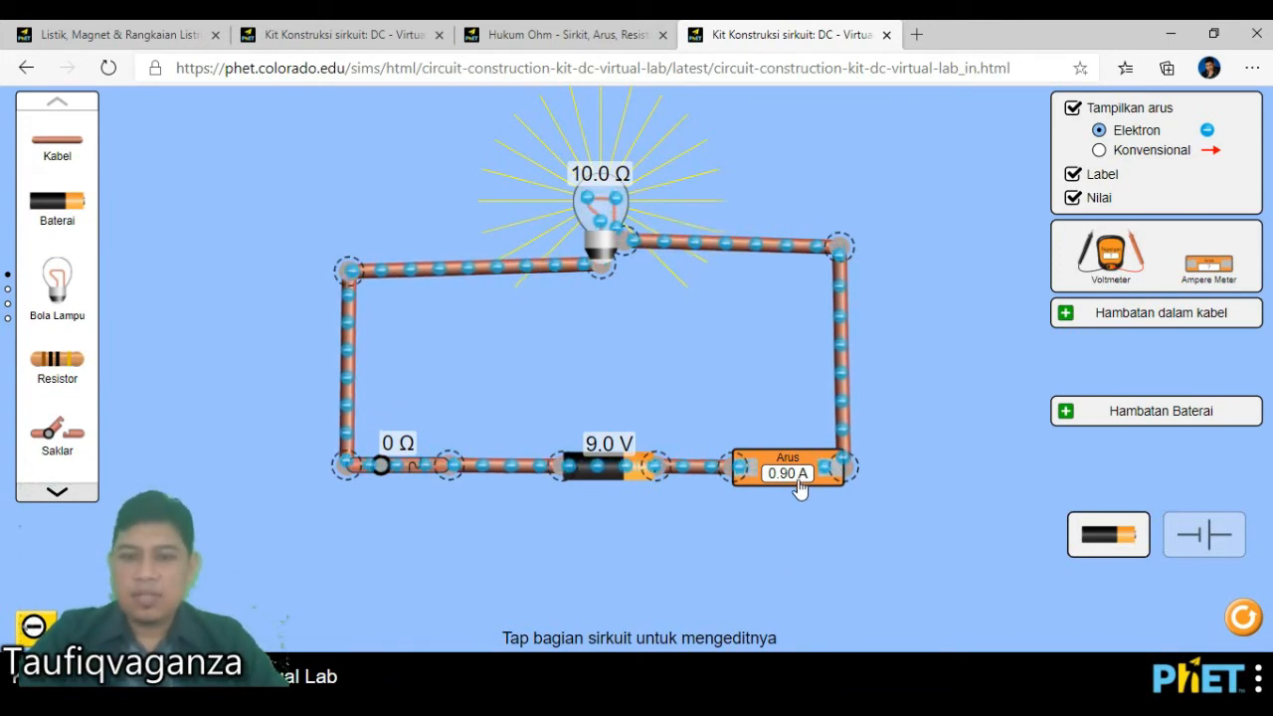
Switch to the LKPD worksheet in Word that contains the HASIL PERCOBAAN tables.
mouse_move(758, 701)
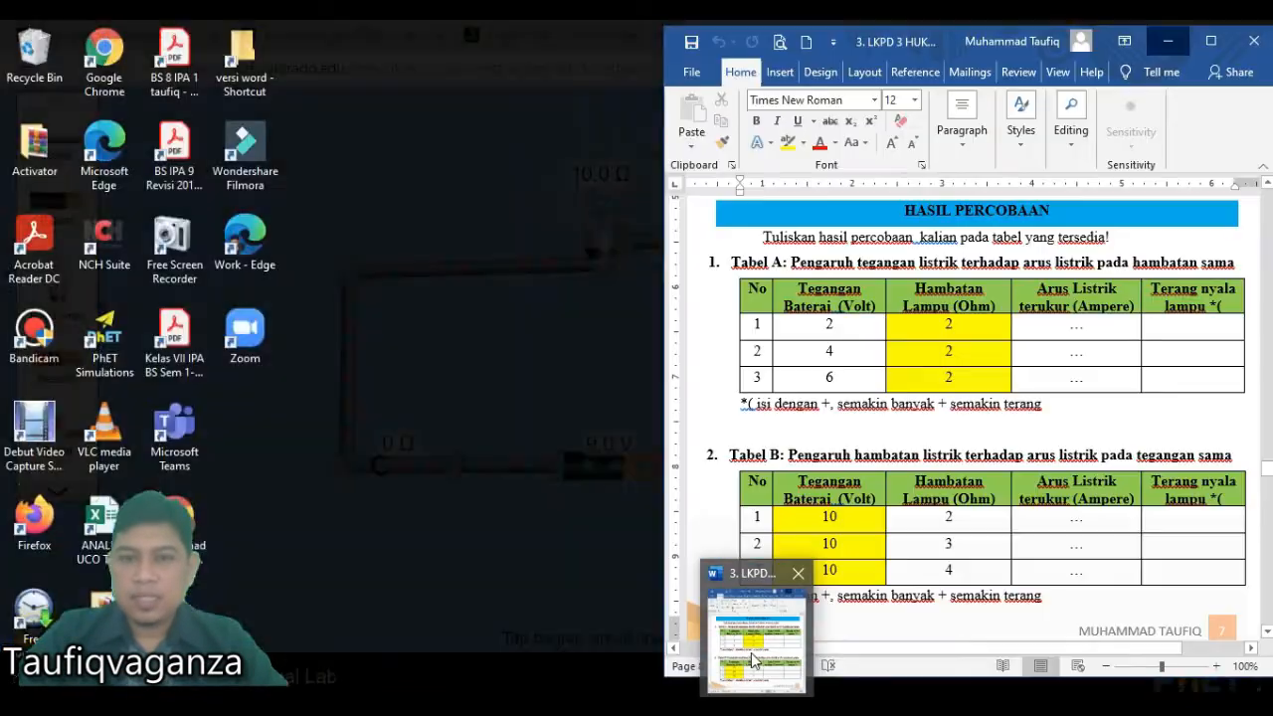
left_click(751, 652)
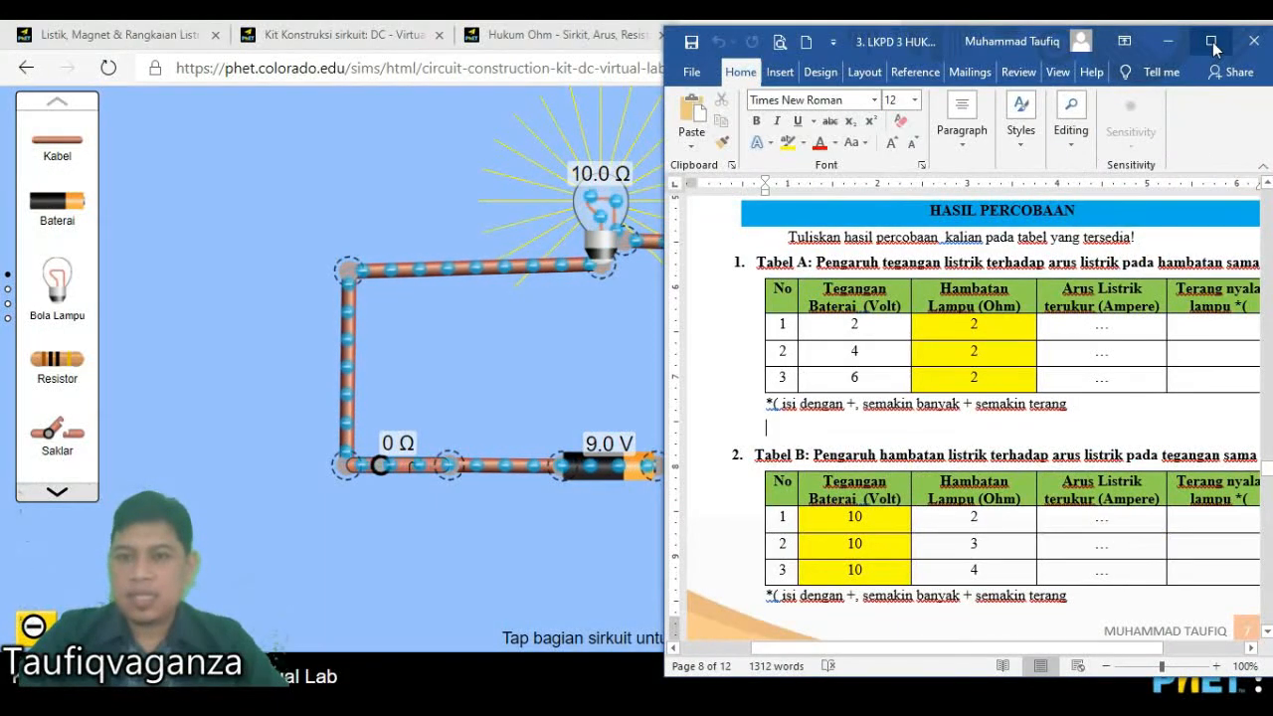
Arrange the simulation beside the worksheet and set the bulb's resistance to 2.0 ohms.
left_click(1211, 42)
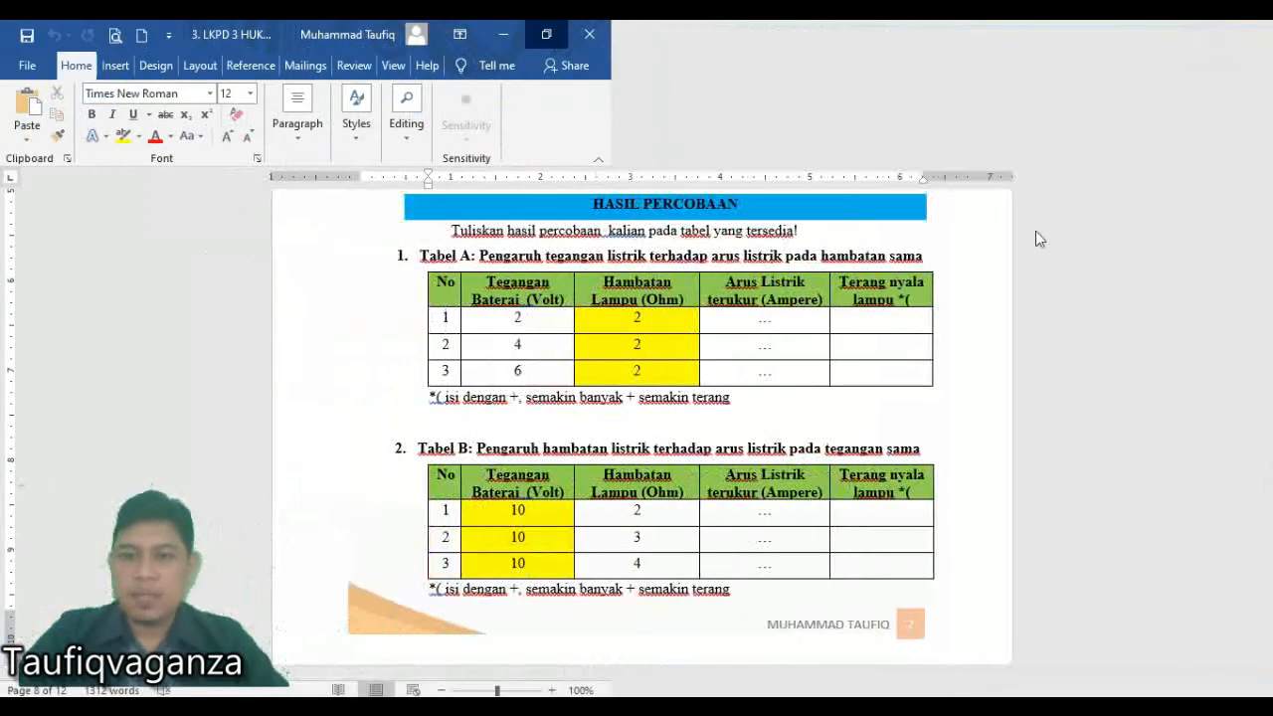
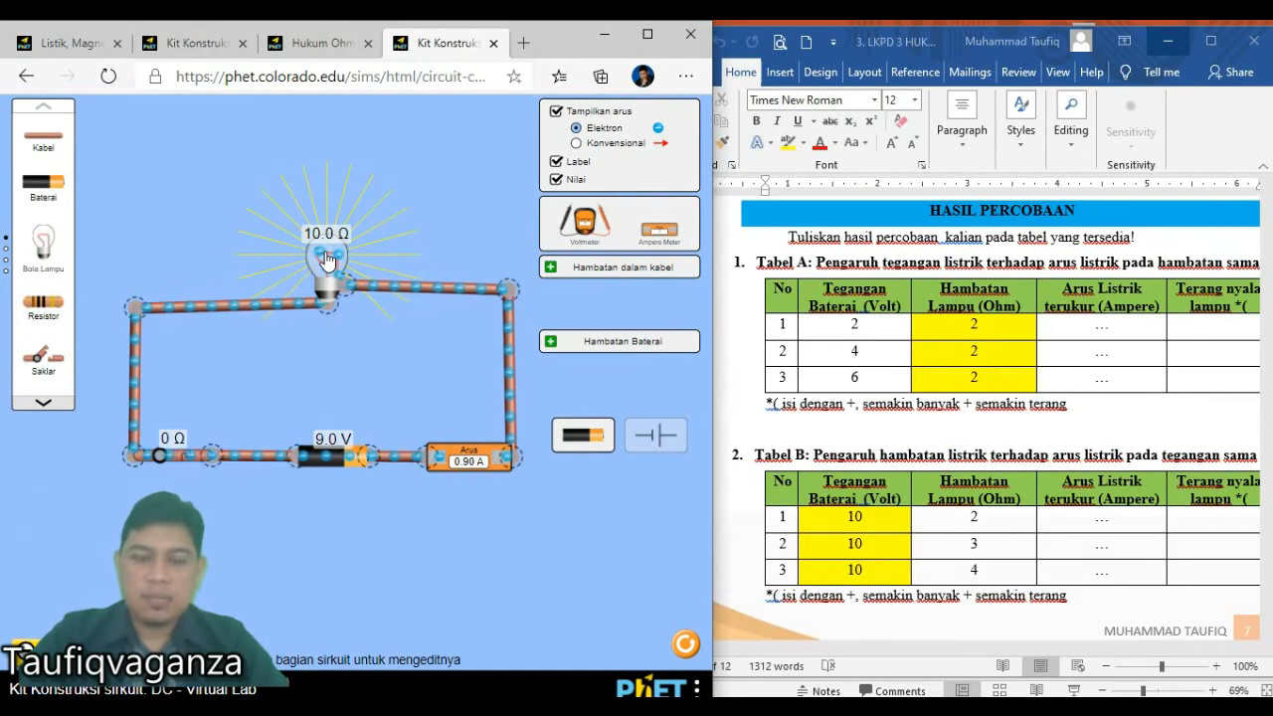
left_click(327, 260)
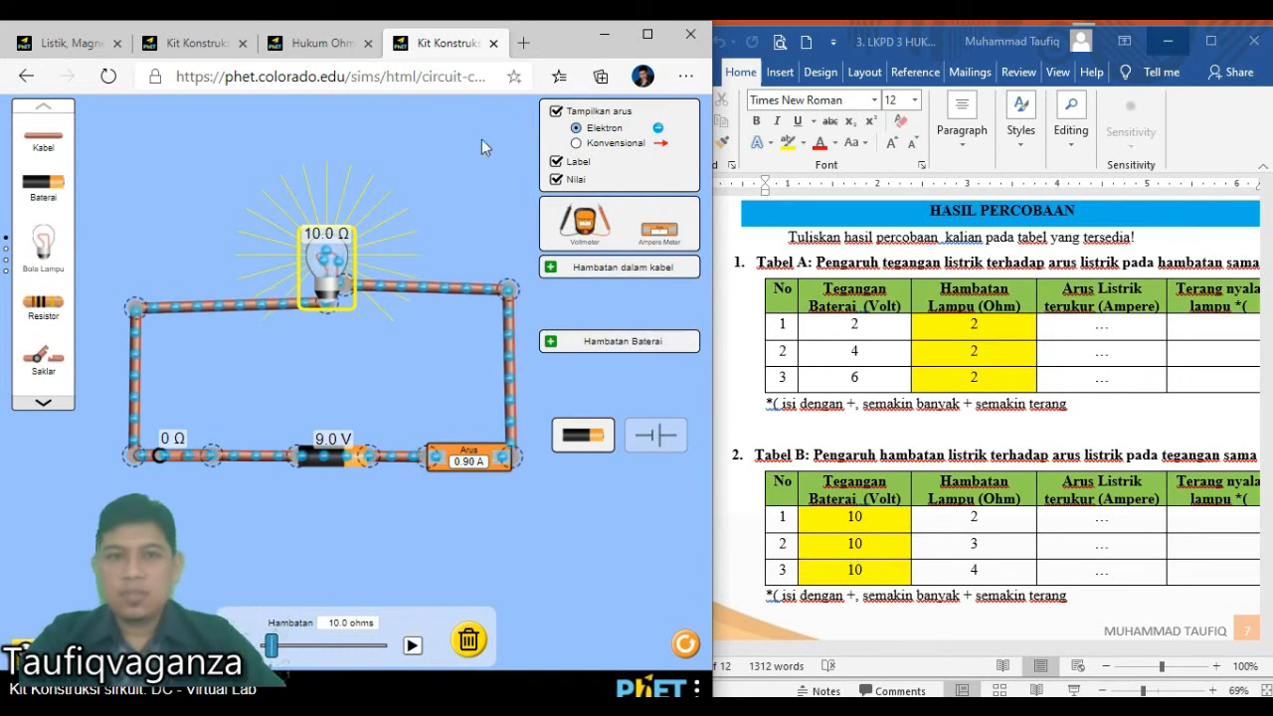
left_click_drag(545, 43, 600, 19)
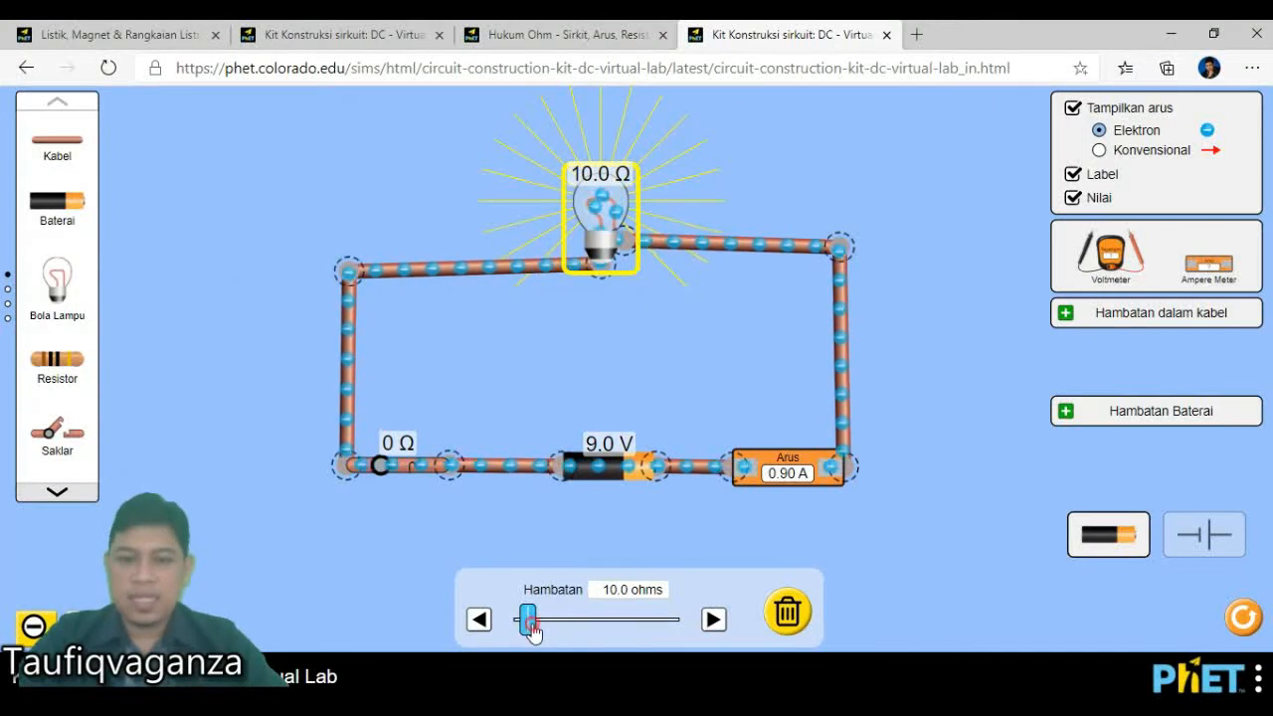
mouse_move(533, 632)
left_mouse_down()
mouse_move(589, 633)
mouse_move(523, 627)
left_mouse_up()
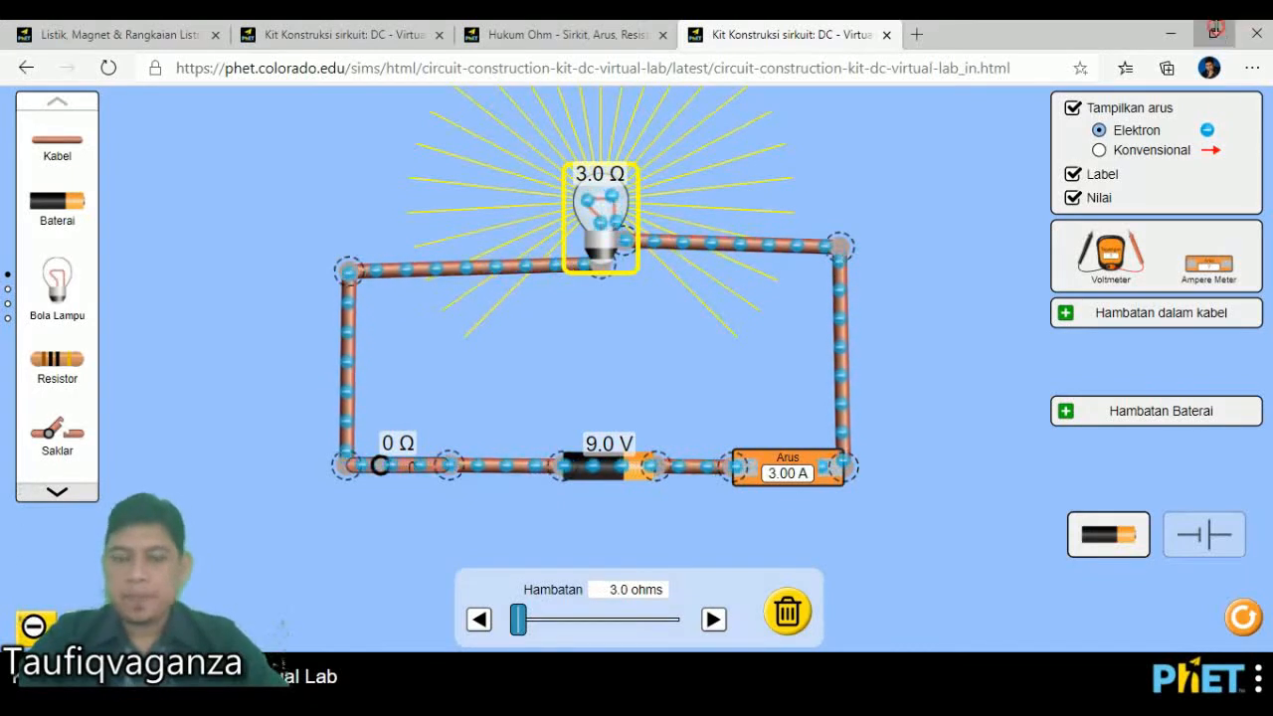
left_click(1217, 34)
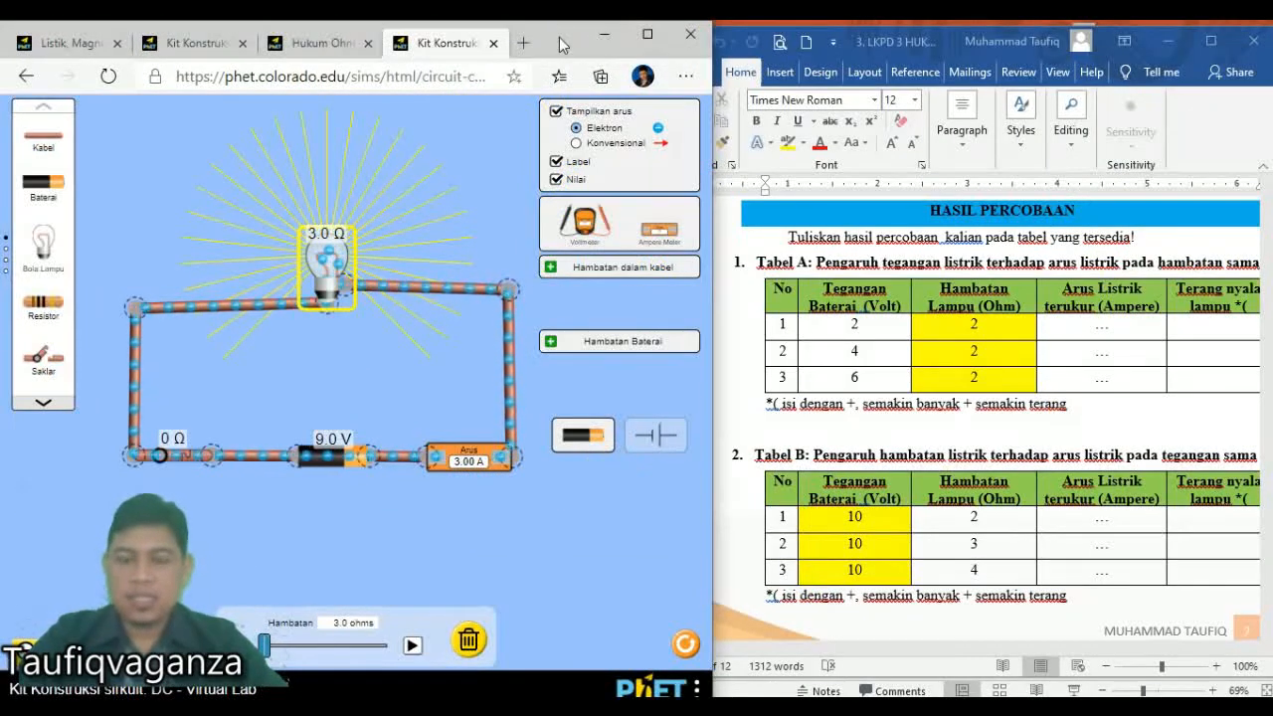
left_click_drag(559, 39, 590, 35)
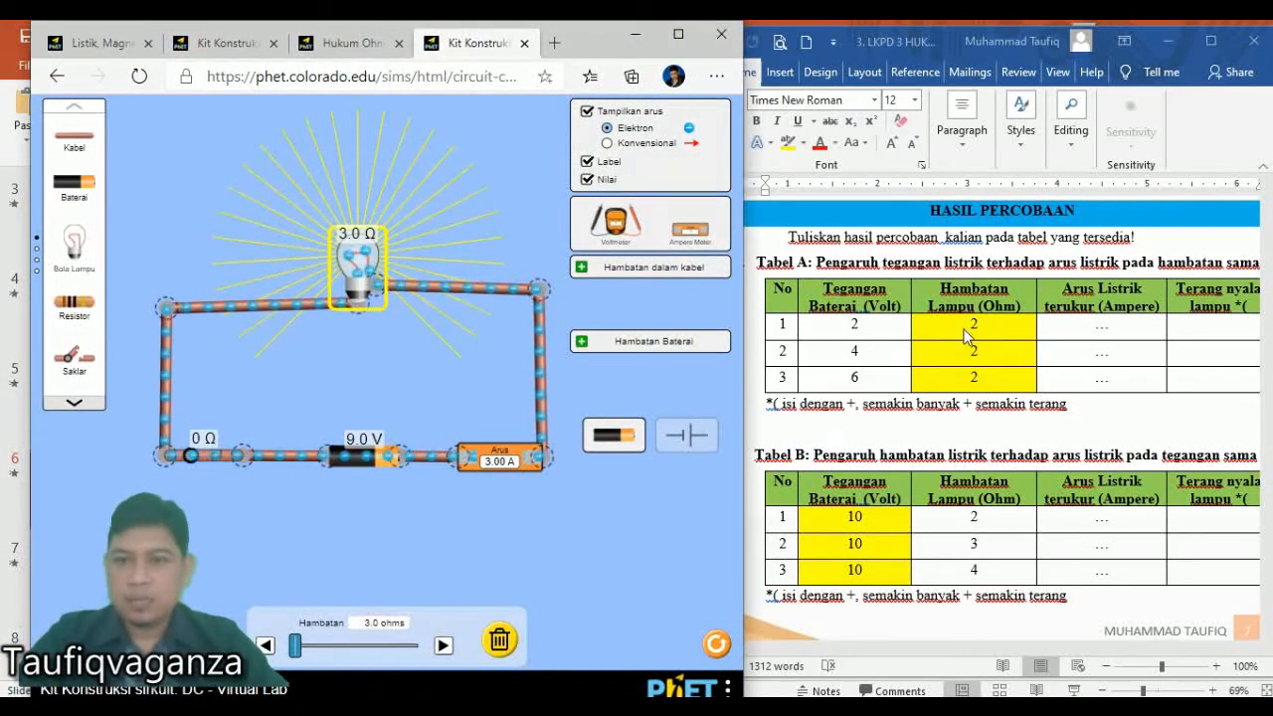
left_click(265, 647)
left_click(265, 647)
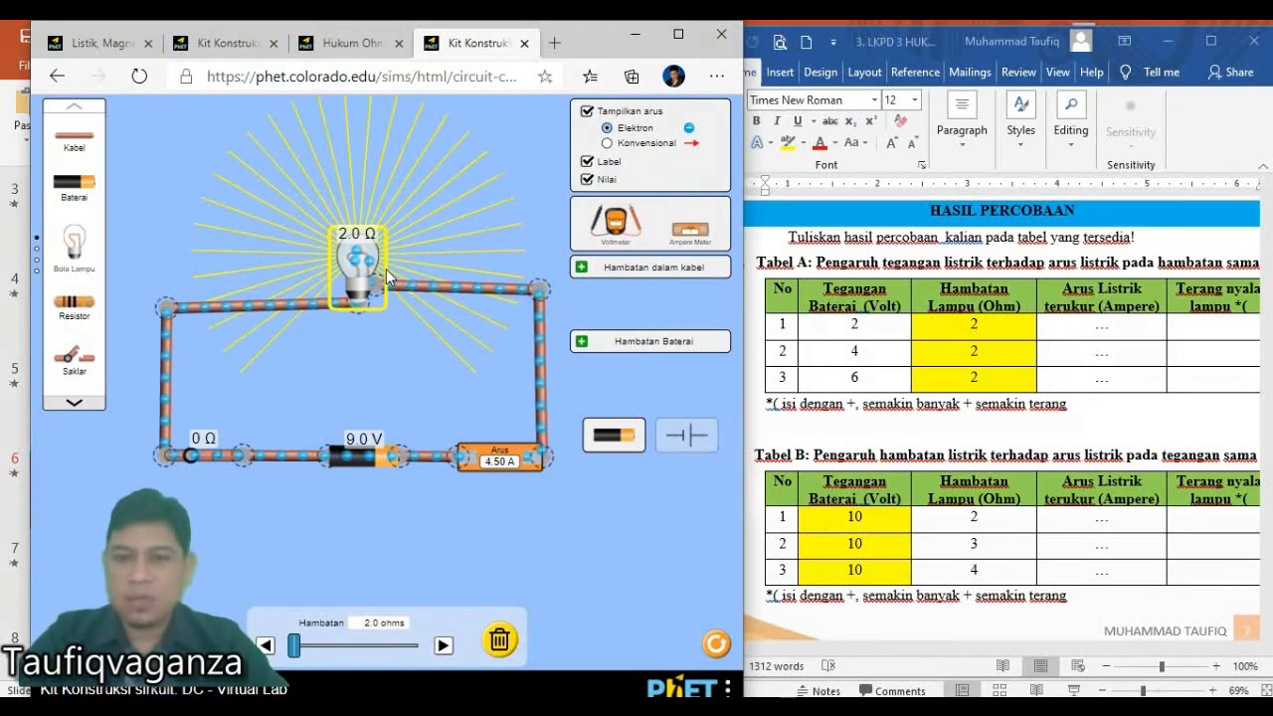
Set the battery's voltage to 2.0 volts for the first measurement of Tabel A.
left_click(372, 461)
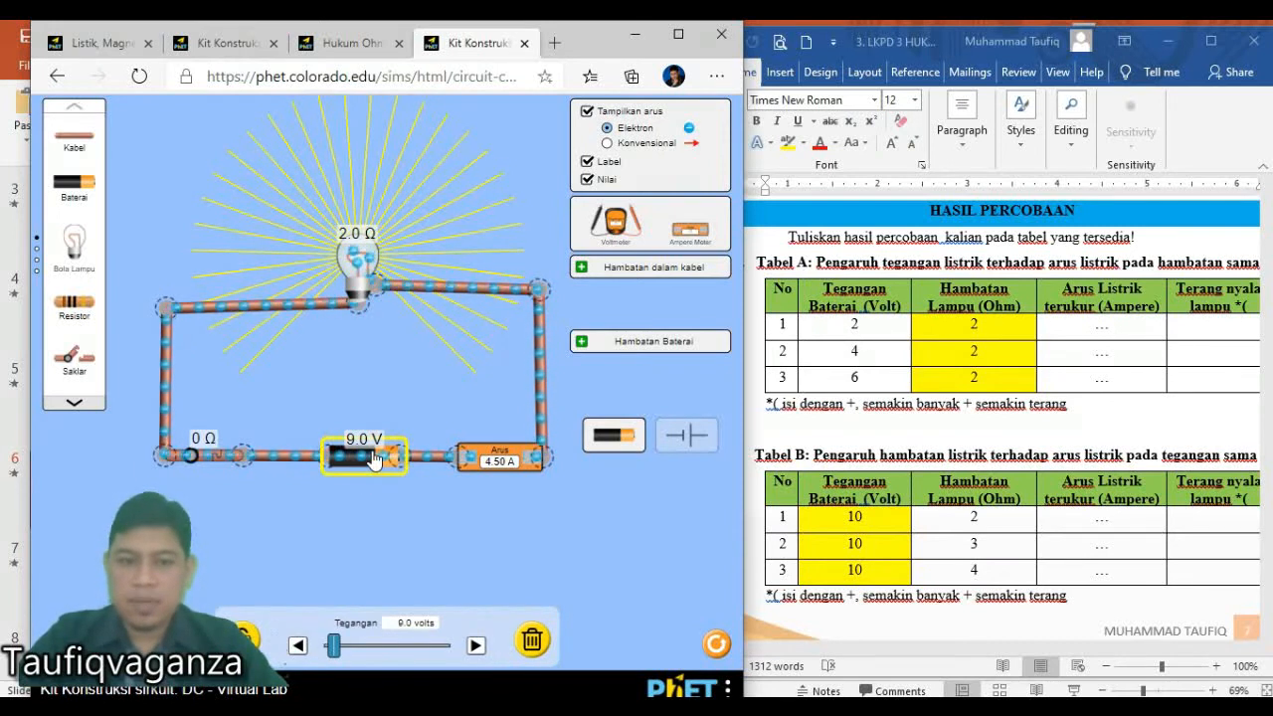
left_click_drag(298, 647, 298, 646)
left_click(298, 646)
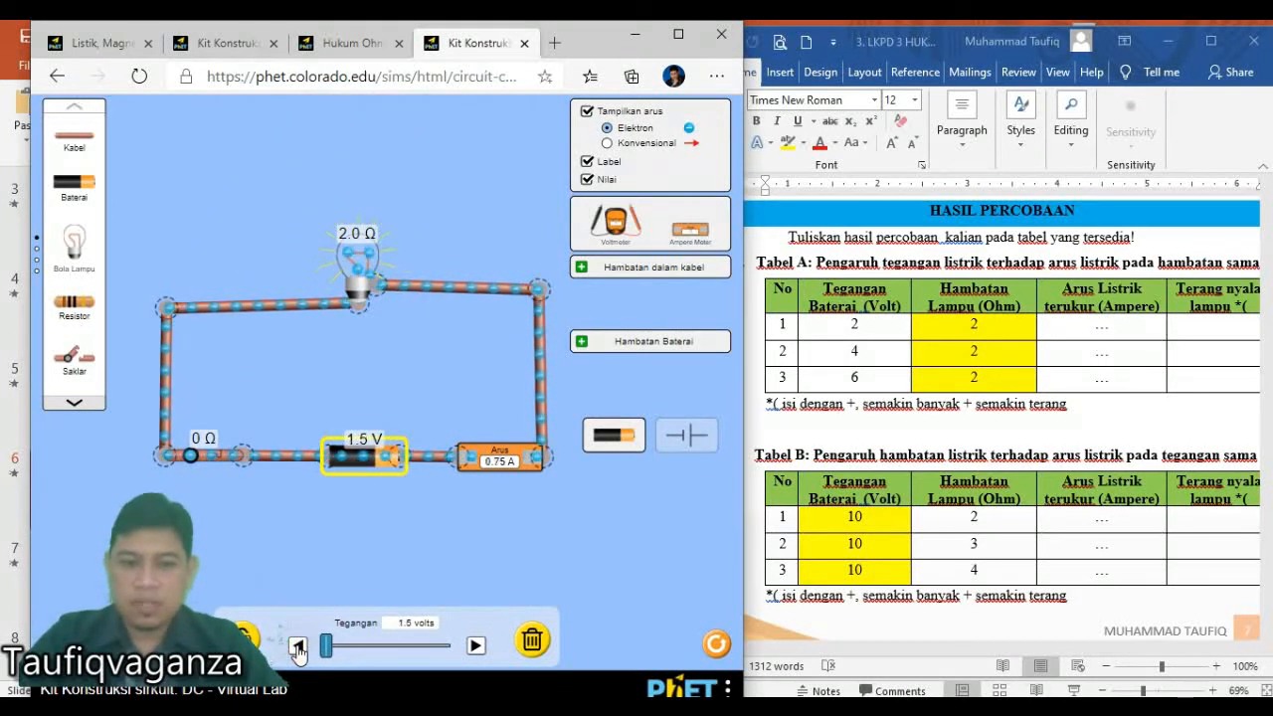
left_click(472, 648)
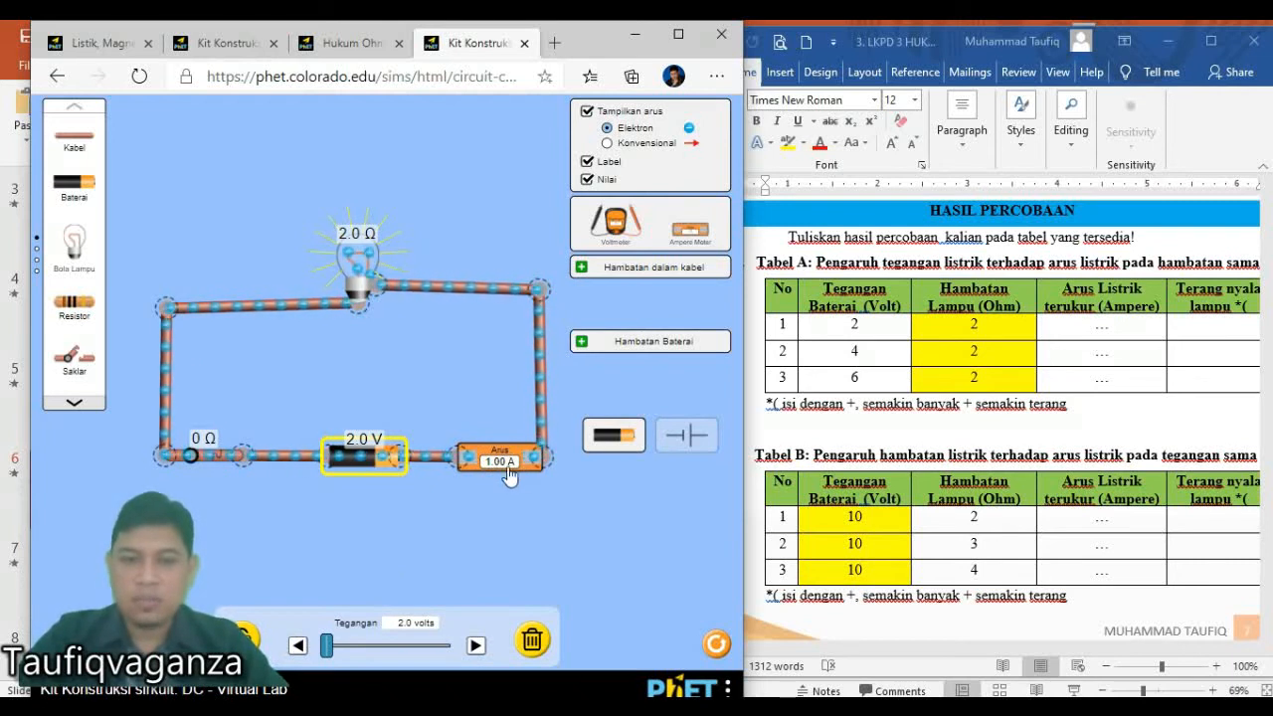
Enter 1 as the measured current (Arus Listrik terukur) in row 1 of Tabel A.
left_click(1118, 330)
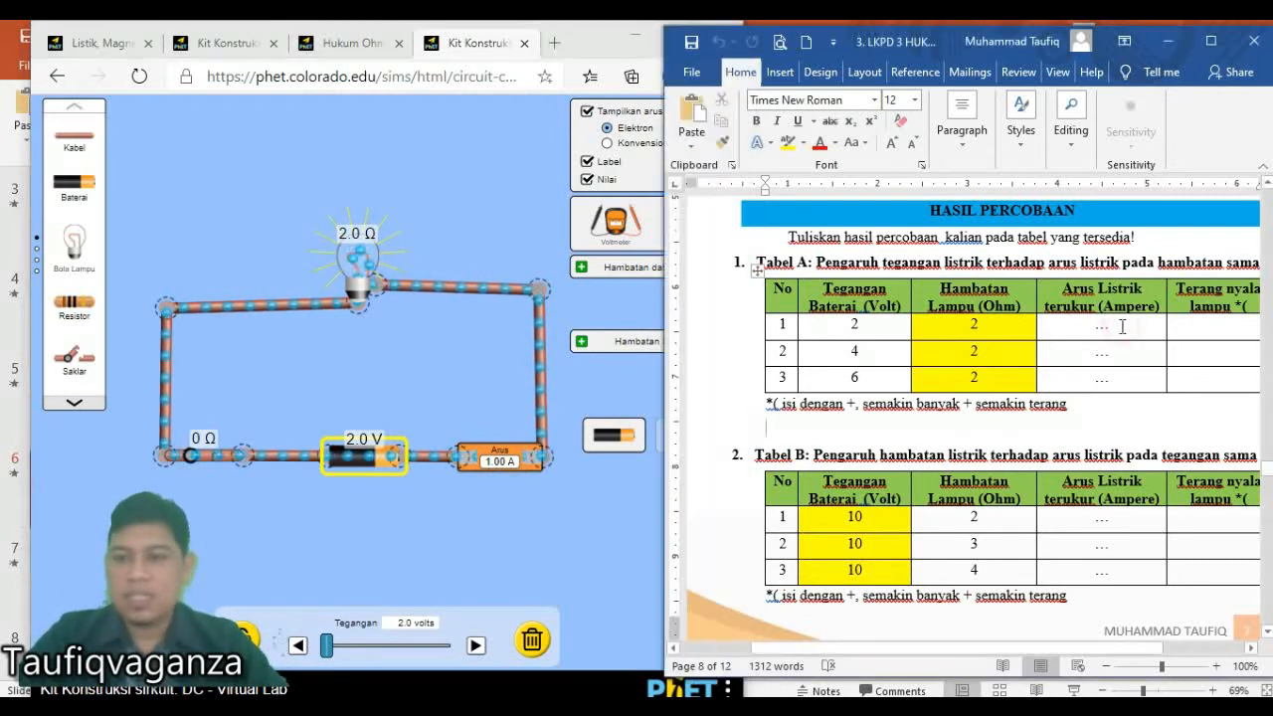
left_click(1091, 331)
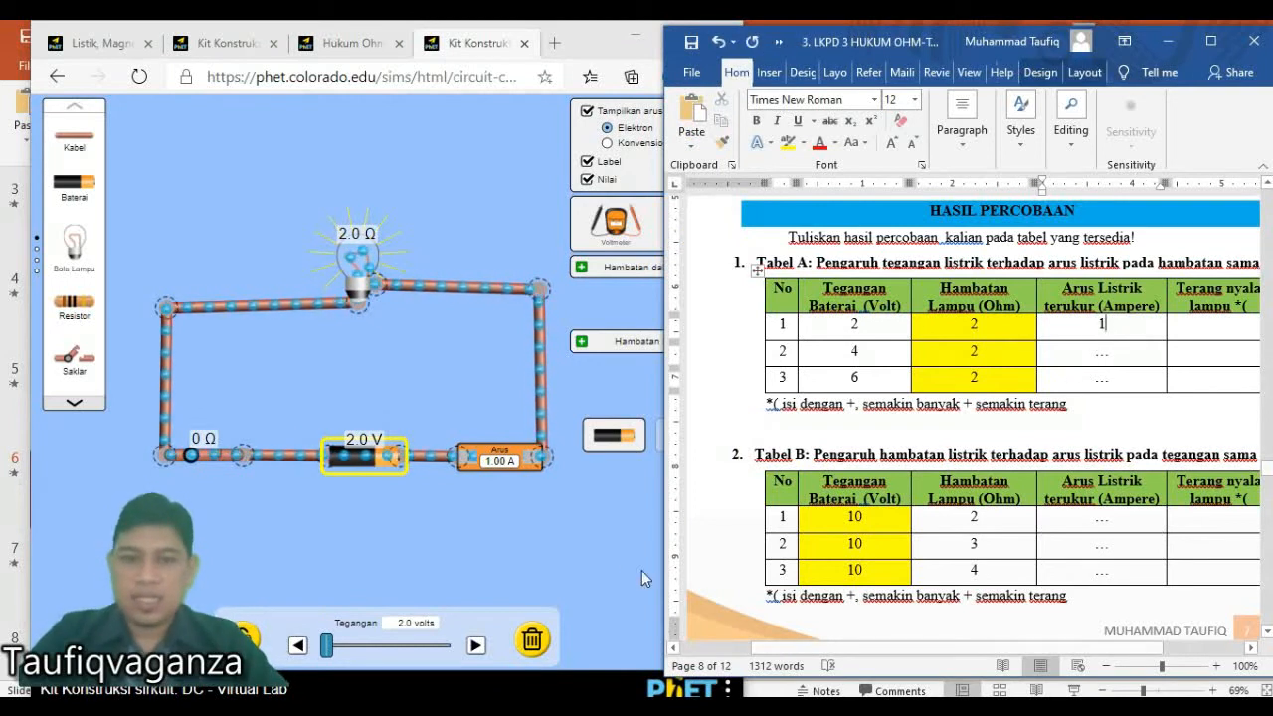
left_click(583, 526)
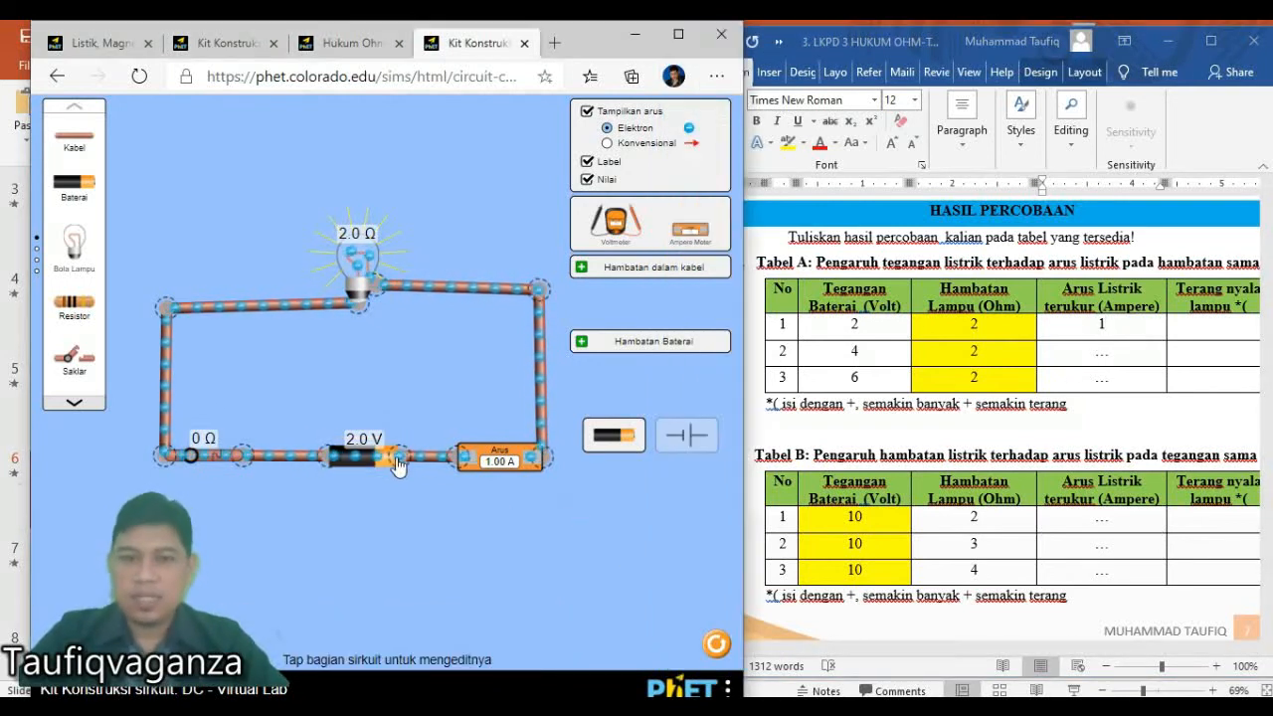
Raise the battery's voltage to 4.0 volts and return it to 2.0 volts to compare the bulb's brightness.
left_click(360, 464)
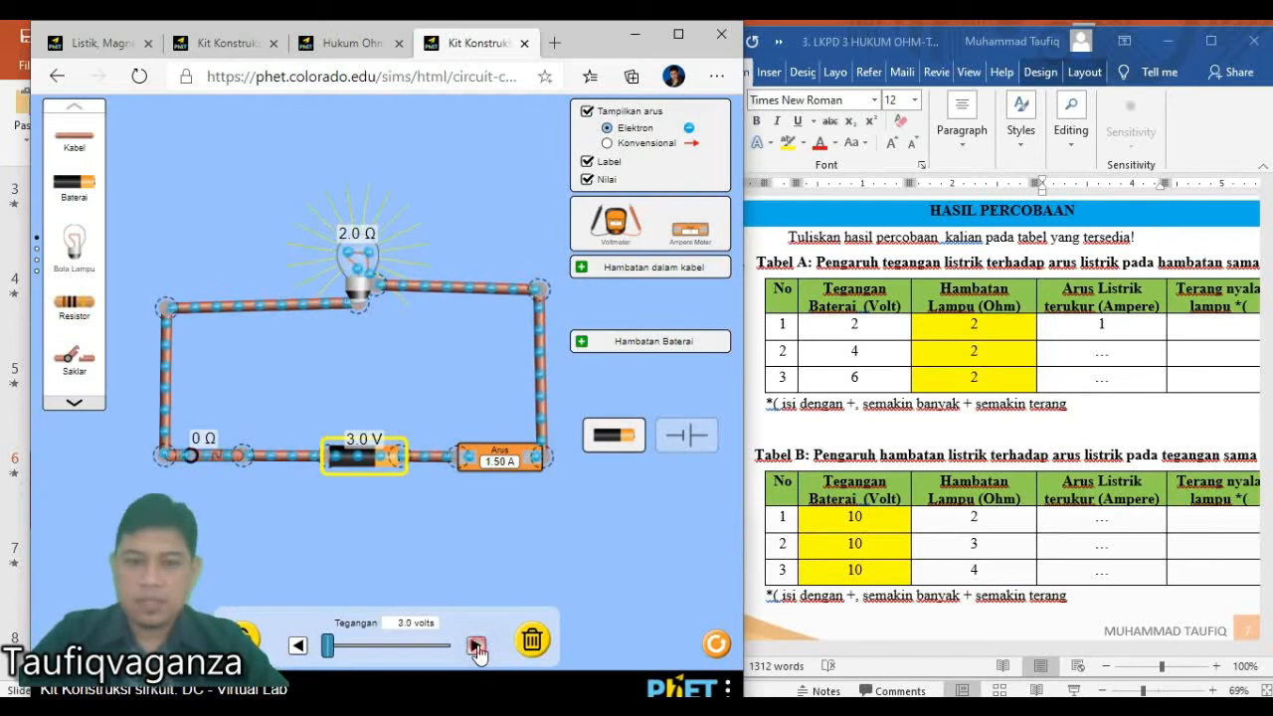
left_click(299, 646)
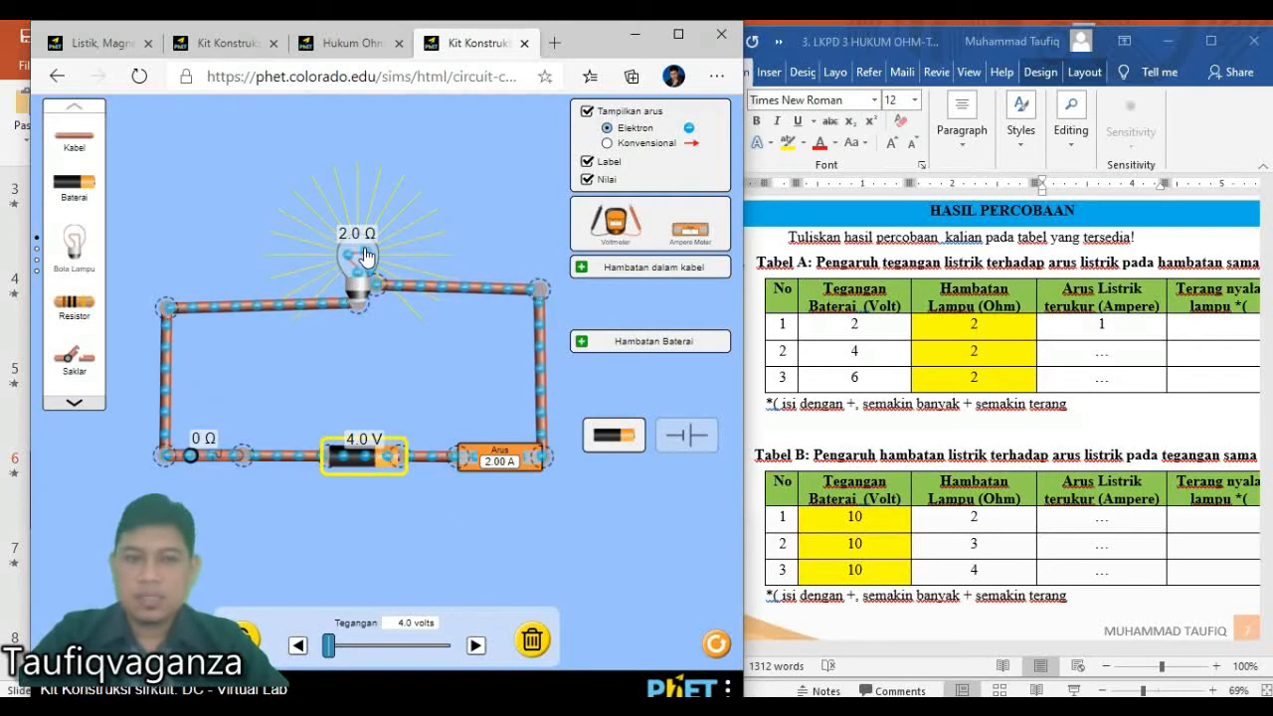
left_click(299, 649)
left_click(299, 648)
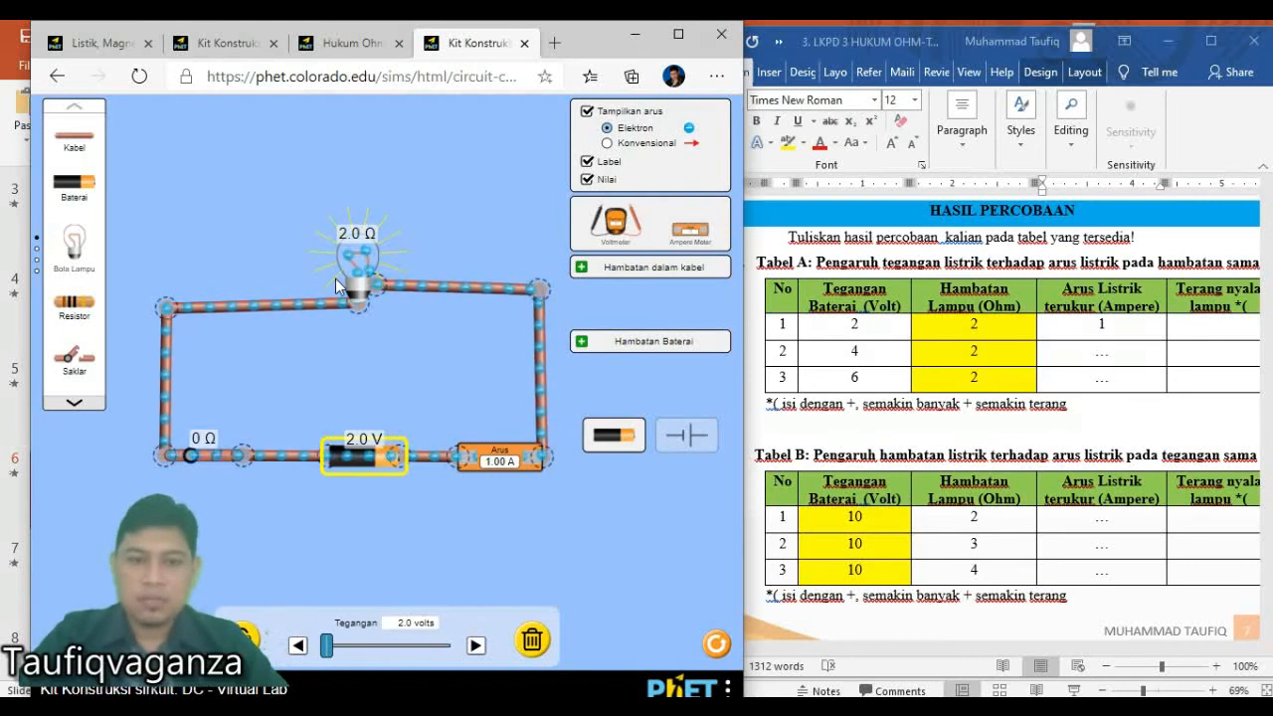
Set the battery's voltage to 4.0 volts for the second measurement of Tabel A.
left_click(477, 646)
left_click(477, 646)
left_click(476, 647)
left_click(476, 646)
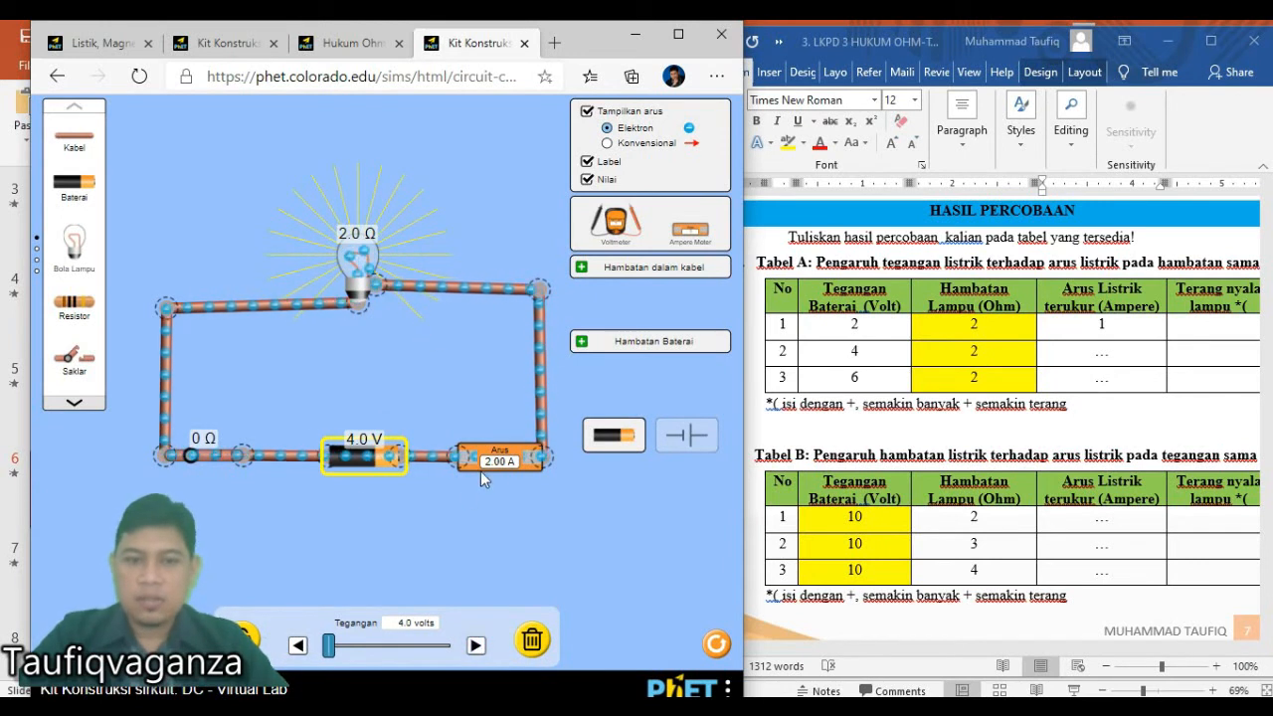
In Tabel A, enter 2 as row 2's measured current and rate the bulb's brightness + in row 1 and ++ in row 2.
left_click(1098, 352)
double_click(1097, 352)
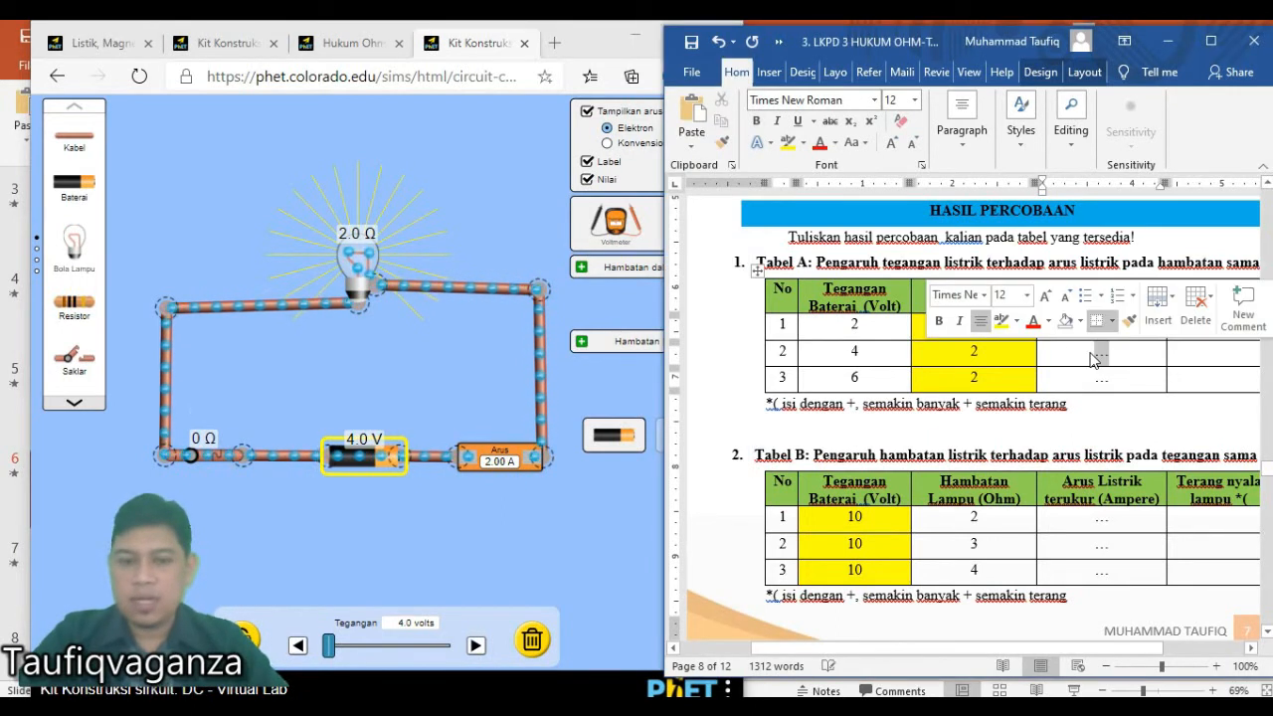
type("2")
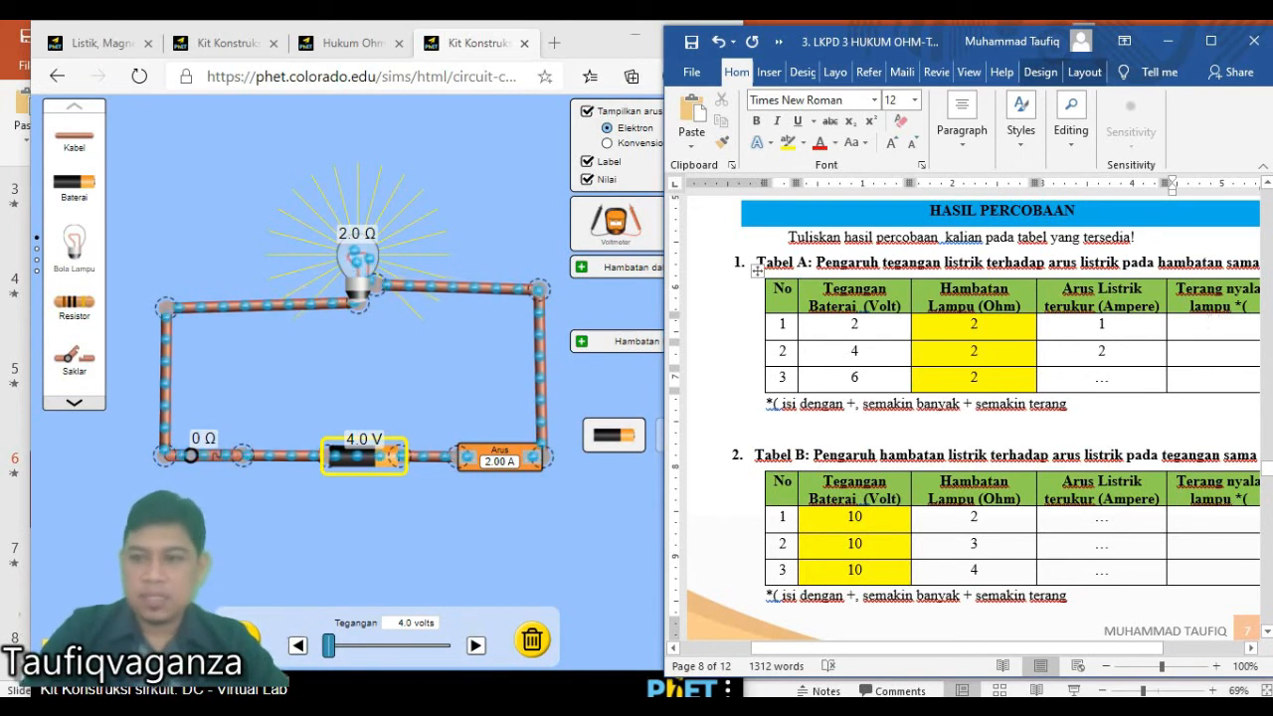
type("+")
left_click(1225, 354)
type("++")
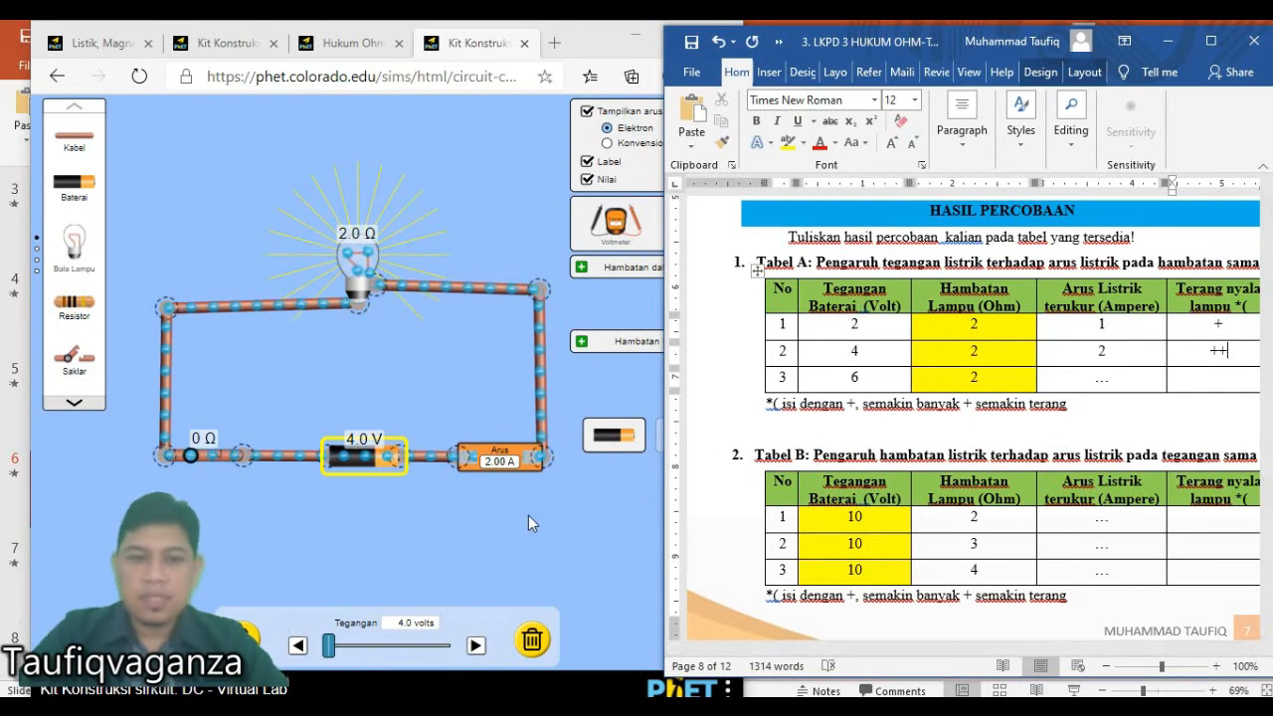
Set the battery's voltage to 6.0 volts for the third measurement of Tabel A.
left_click(368, 465)
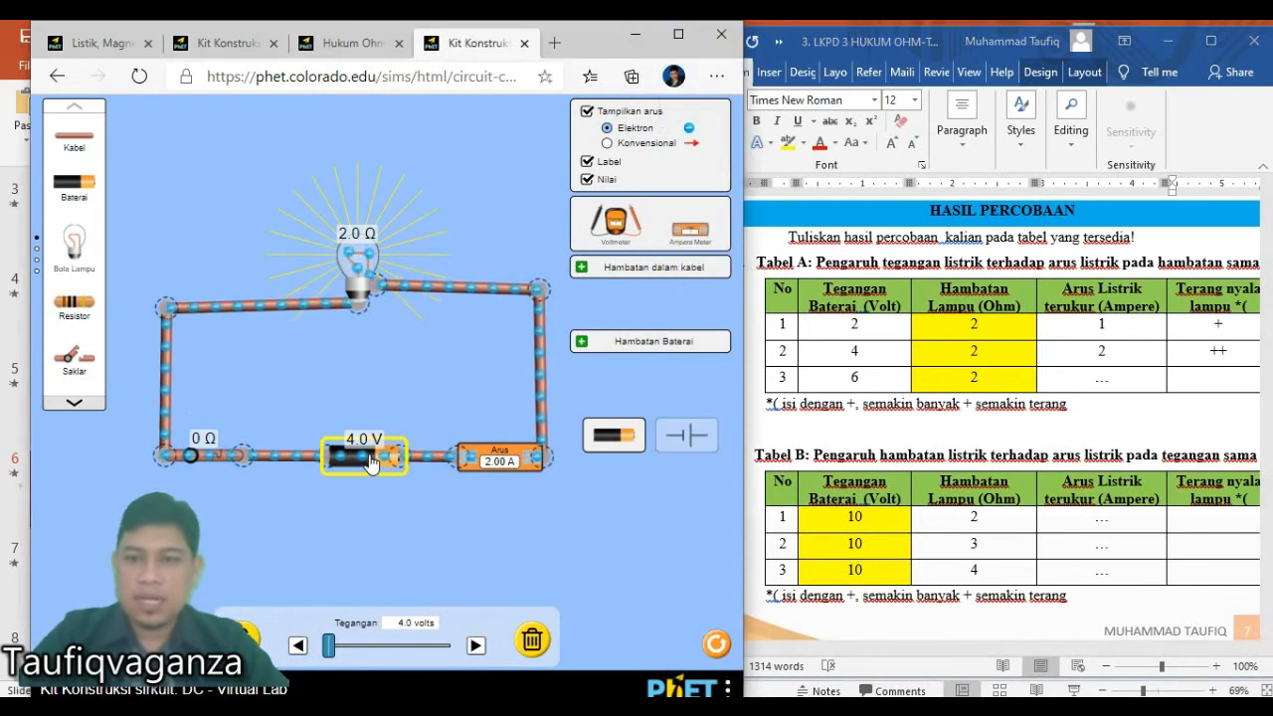
left_click(475, 649)
left_click(474, 649)
left_click(474, 649)
left_click(475, 650)
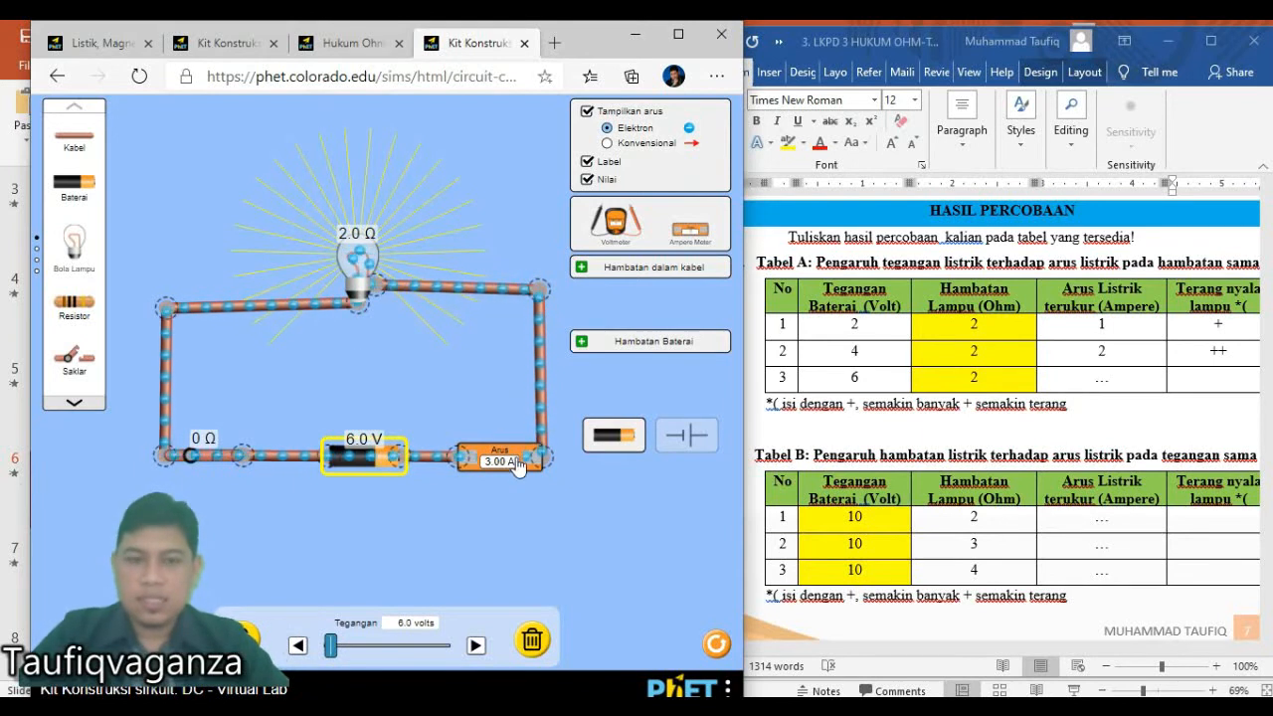
Enter 3 as the measured current in row 3 of Tabel A.
left_click(1090, 381)
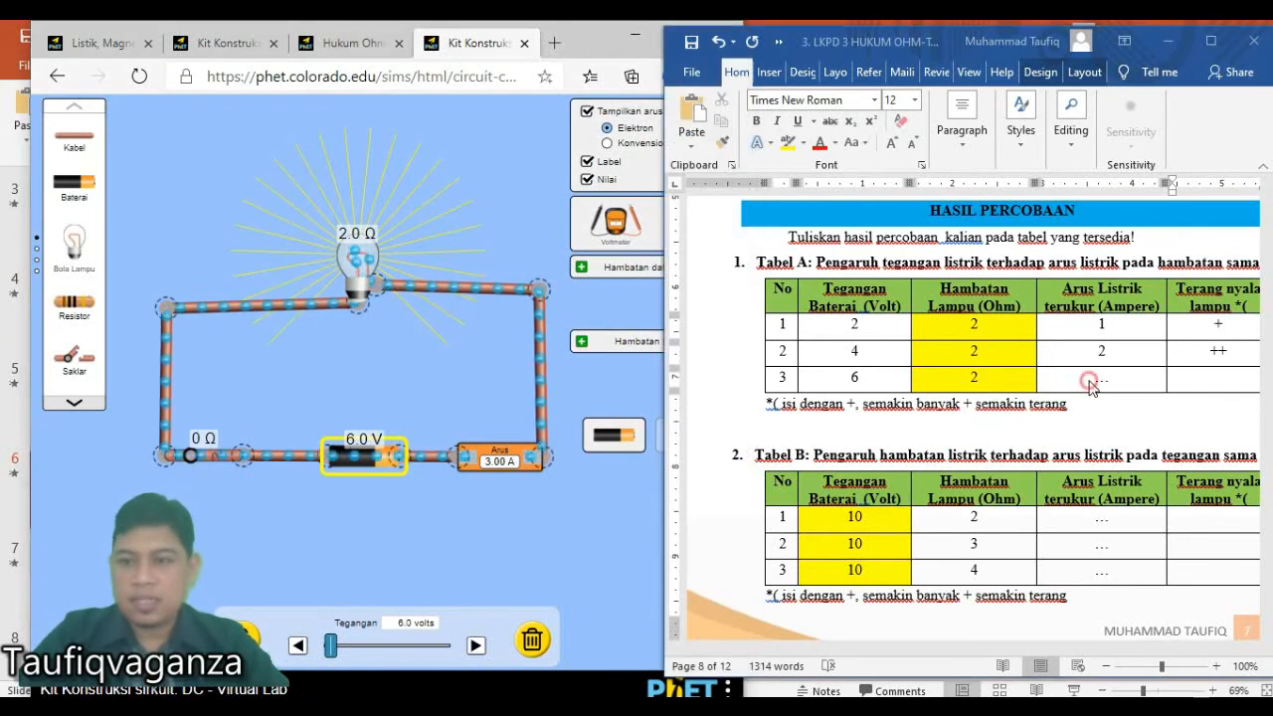
left_click_drag(1092, 380, 1112, 380)
type("3")
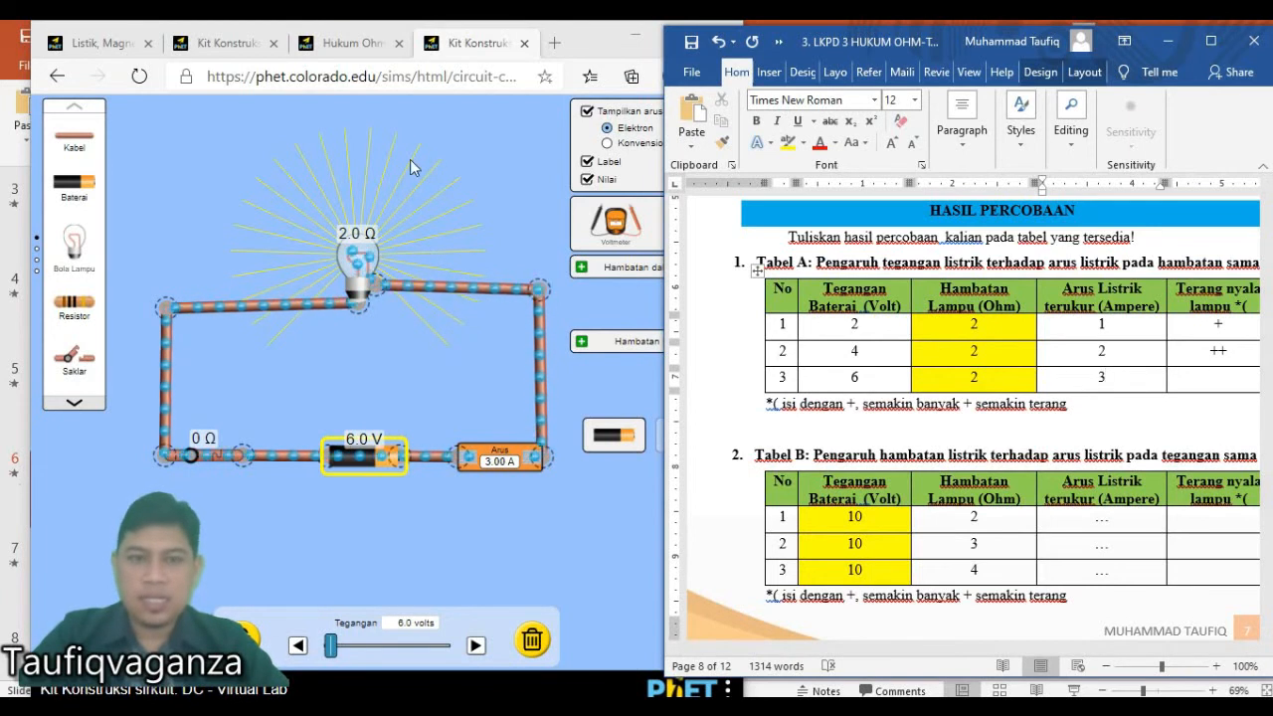
Lower the battery's voltage to 3.5 volts and bring it back to 6.0 volts to compare the bulb's brightness.
left_click(297, 646)
left_click(297, 646)
left_click(298, 646)
left_click(297, 646)
left_click(297, 646)
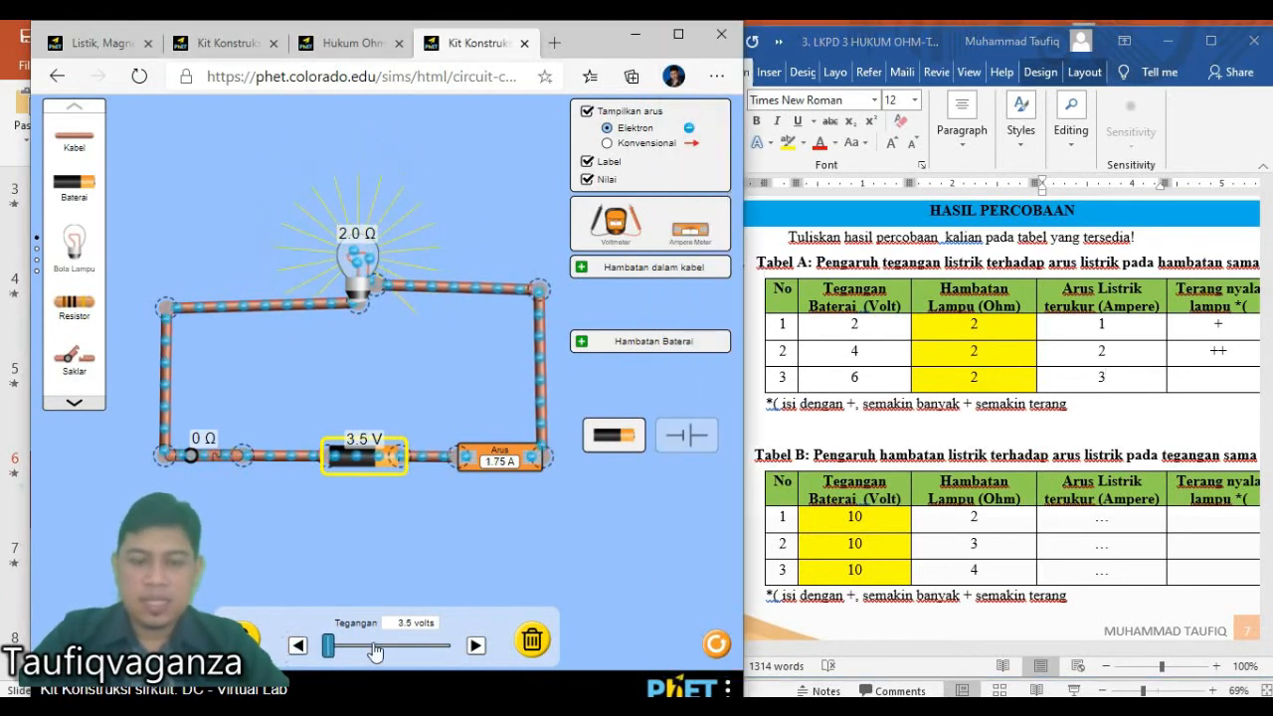
left_click(475, 646)
left_click(476, 647)
left_click(475, 646)
left_click(475, 646)
left_click(476, 647)
left_click(475, 646)
left_click(298, 646)
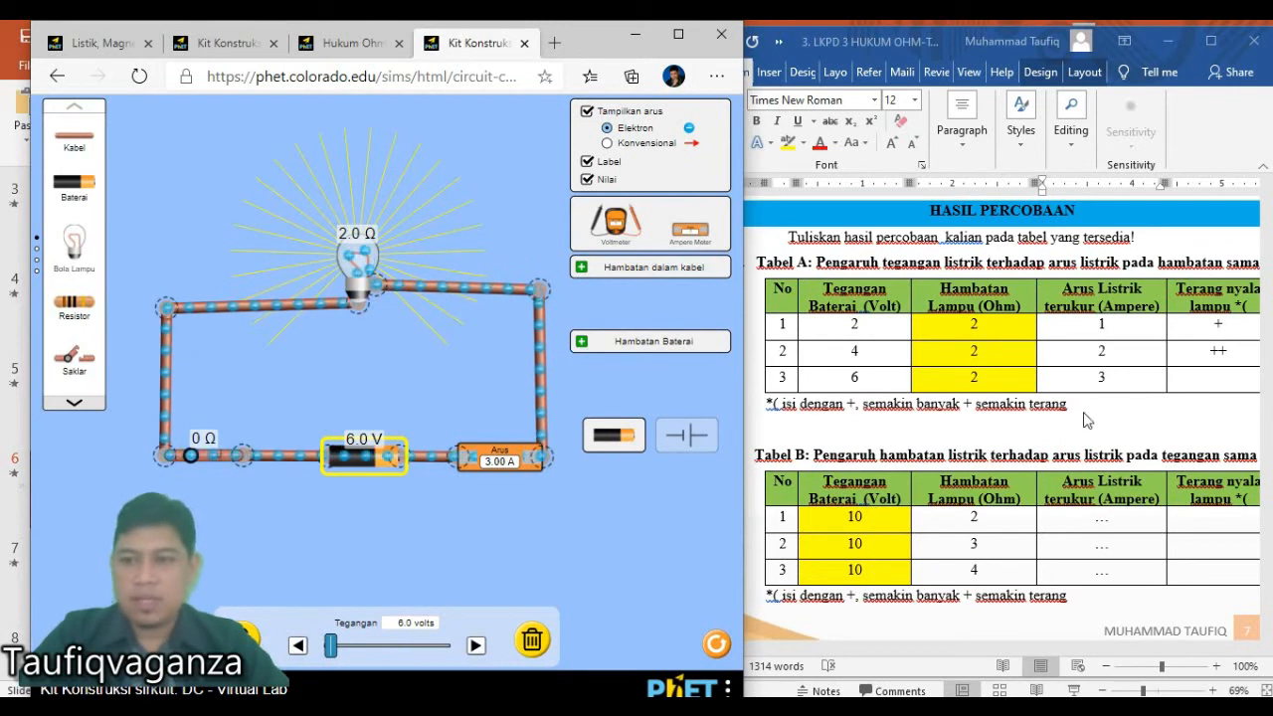
Enter +++ as the bulb's brightness in row 3 of Tabel A.
left_click(1215, 379)
left_click(1222, 379)
type("+++")
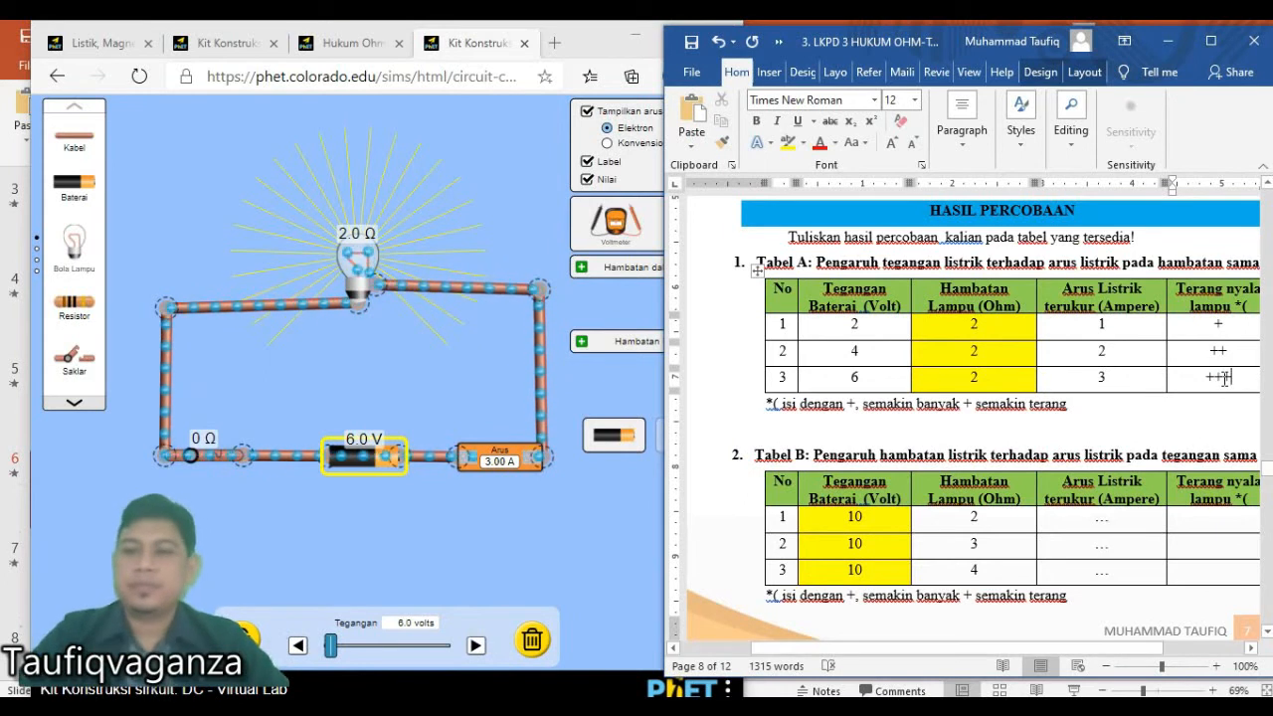
left_click(1139, 416)
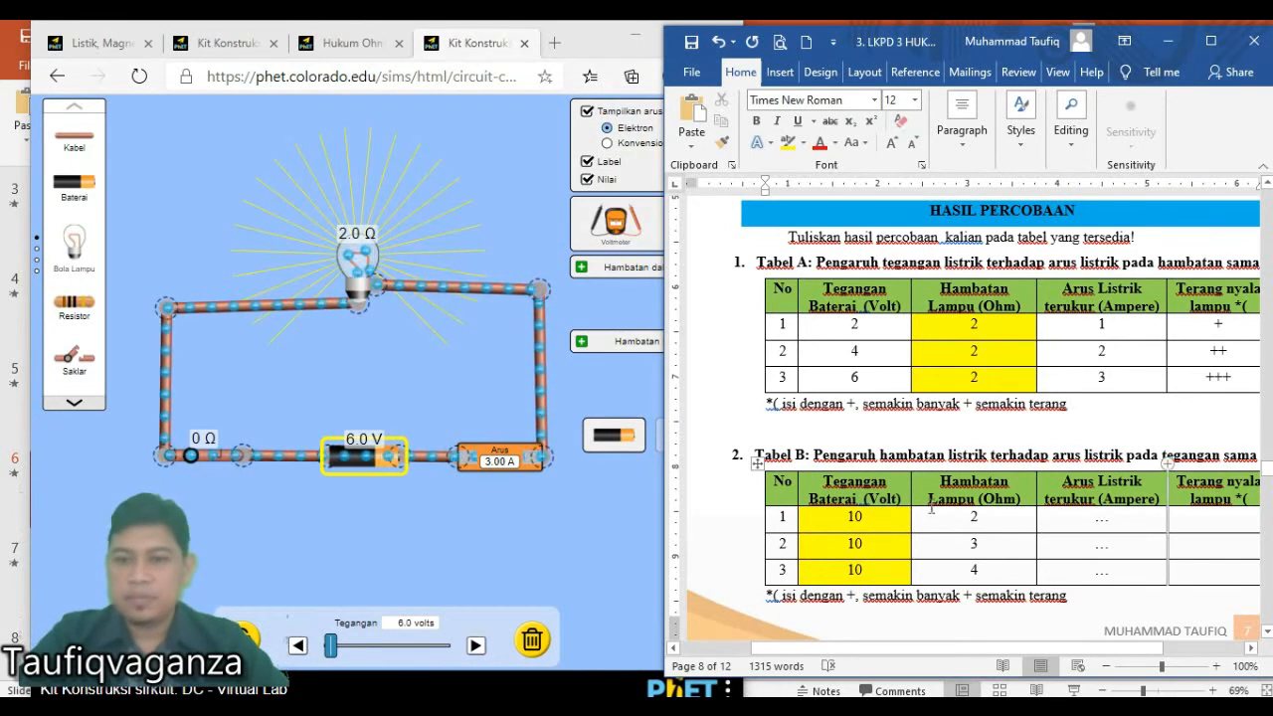
Set the battery's voltage to 10.0 volts in the simulation, as row 1 of Tabel B requires.
left_click(865, 518)
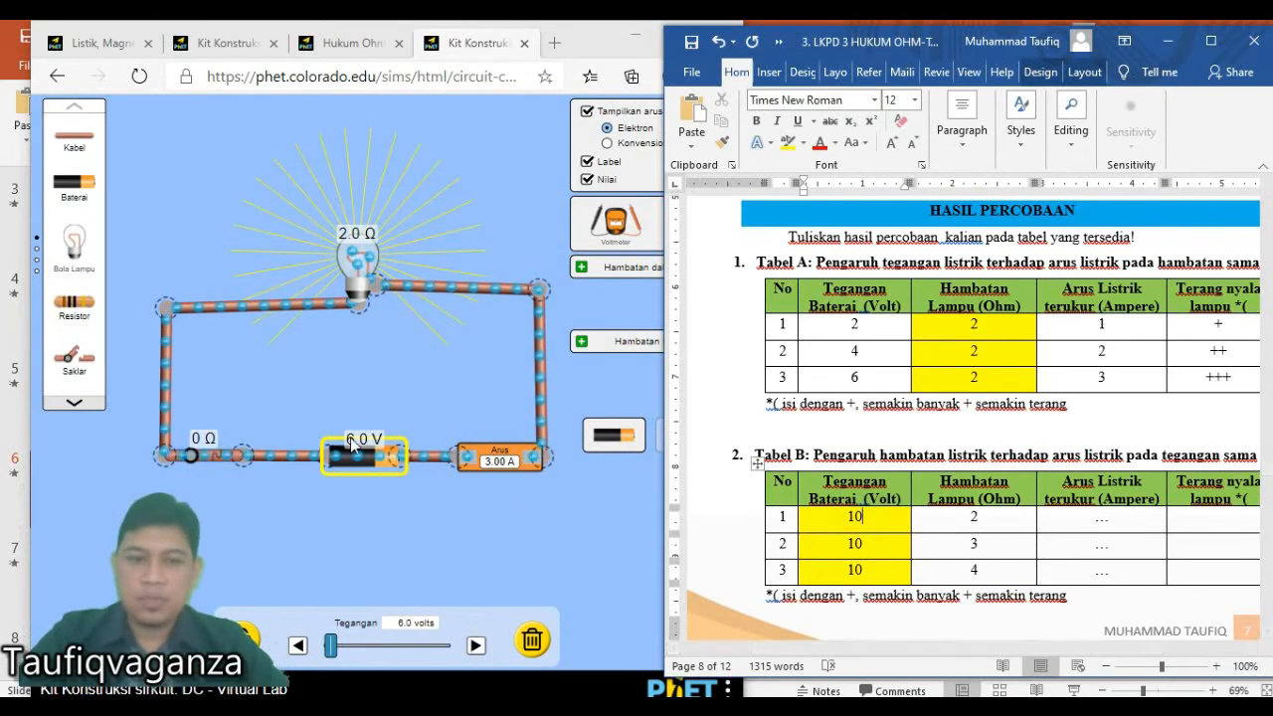
left_click(356, 542)
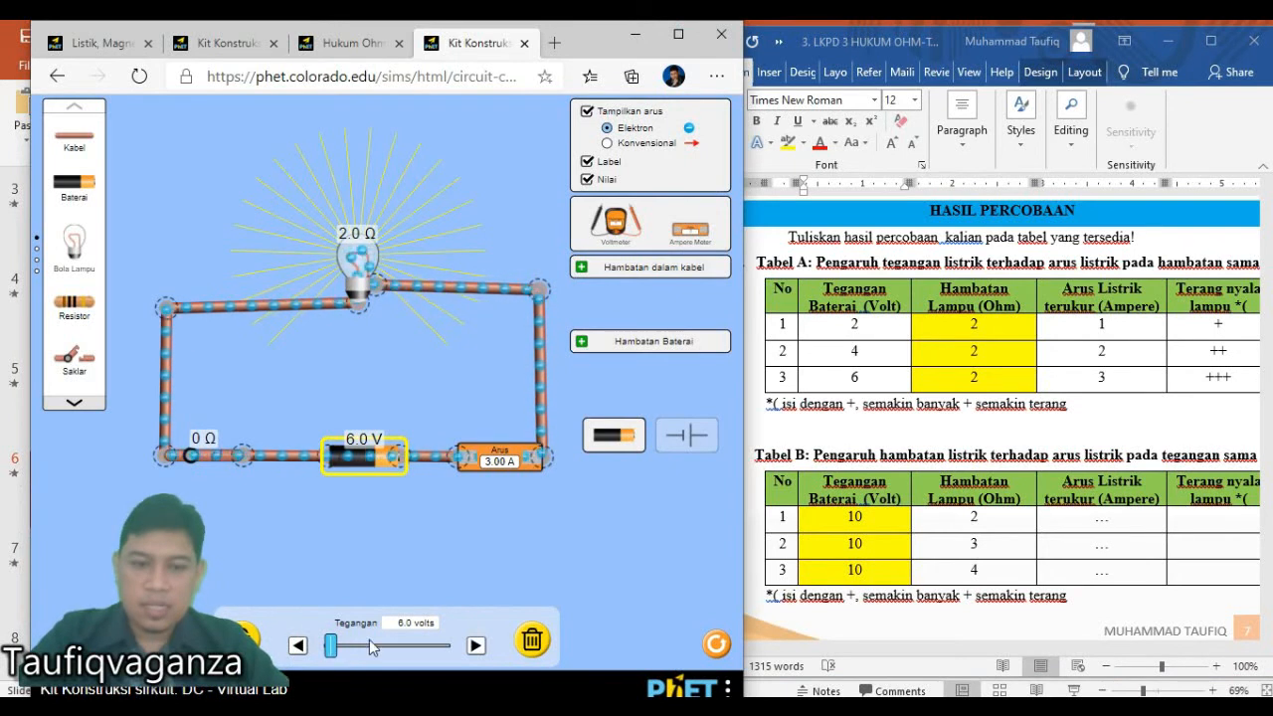
left_click(478, 647)
left_click(478, 648)
left_click(478, 648)
left_click(478, 647)
left_click(478, 647)
left_click(478, 647)
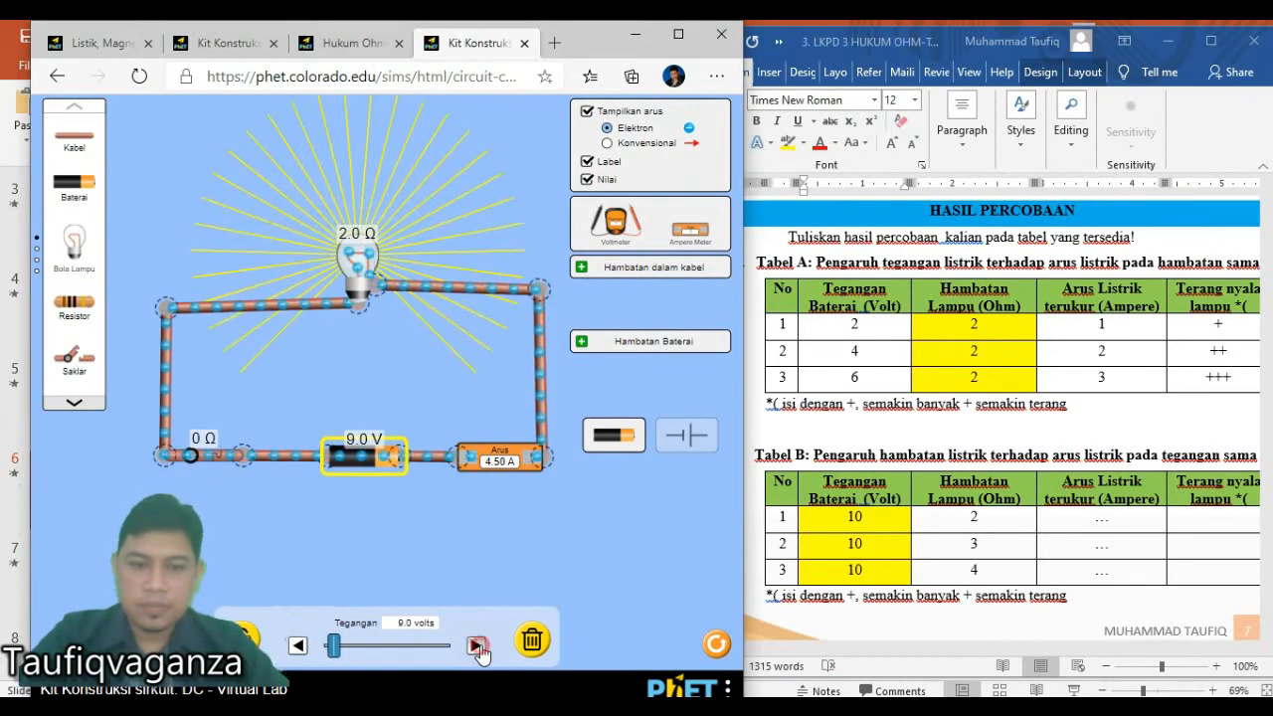
left_click(478, 647)
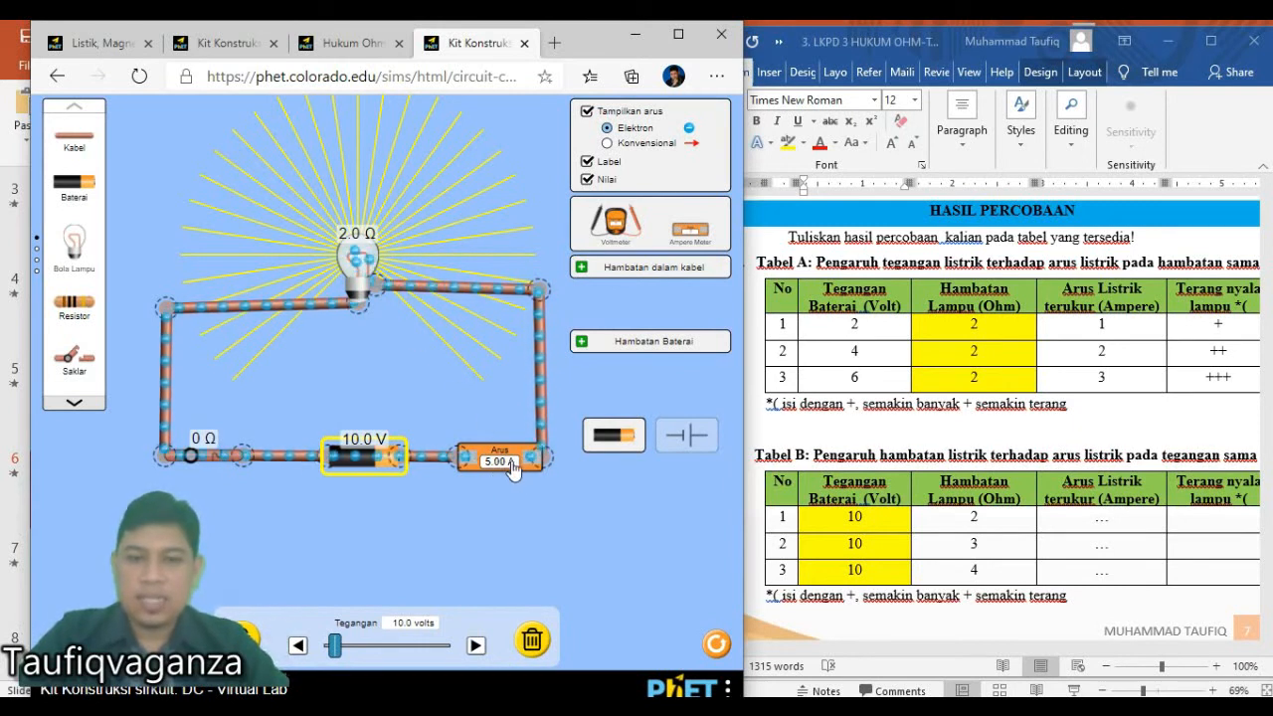
Enter 5 as the measured current in row 1 of Tabel B.
left_click(1093, 534)
double_click(1099, 518)
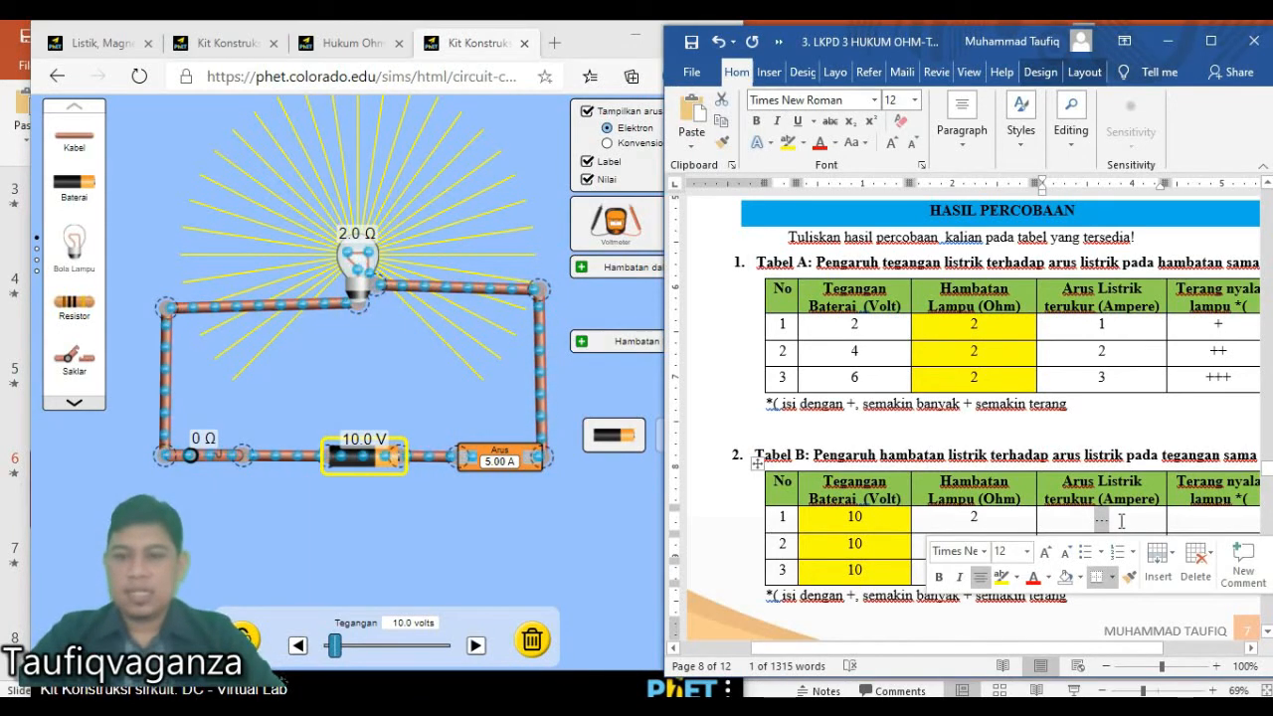
type("5")
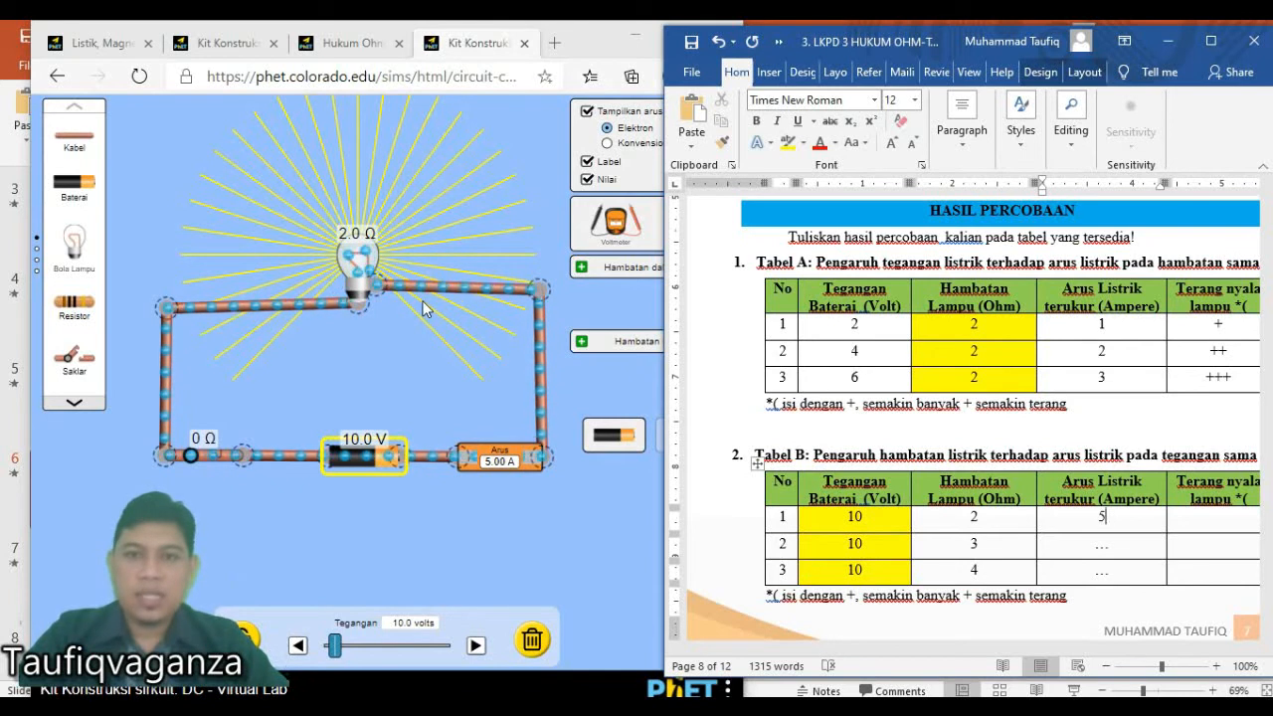
Show the circuit's current as conventional flow and return the display to electrons to compare the directions.
left_click(546, 532)
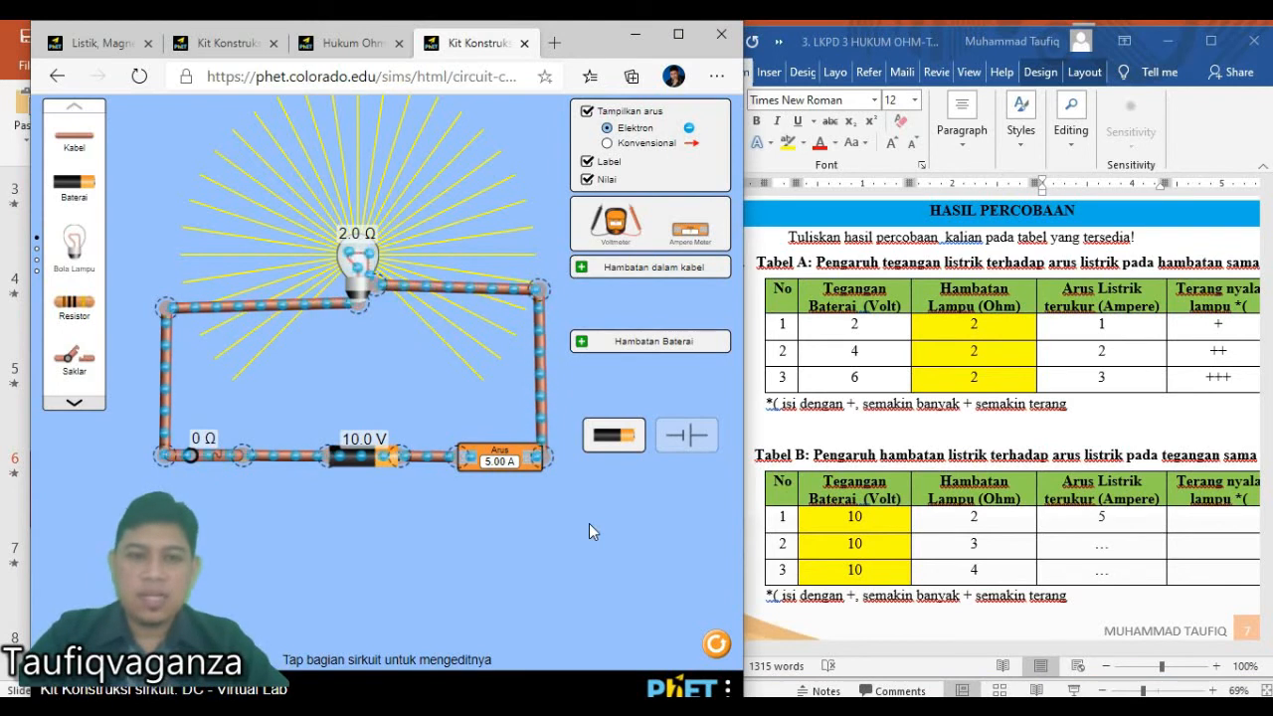
left_click(609, 144)
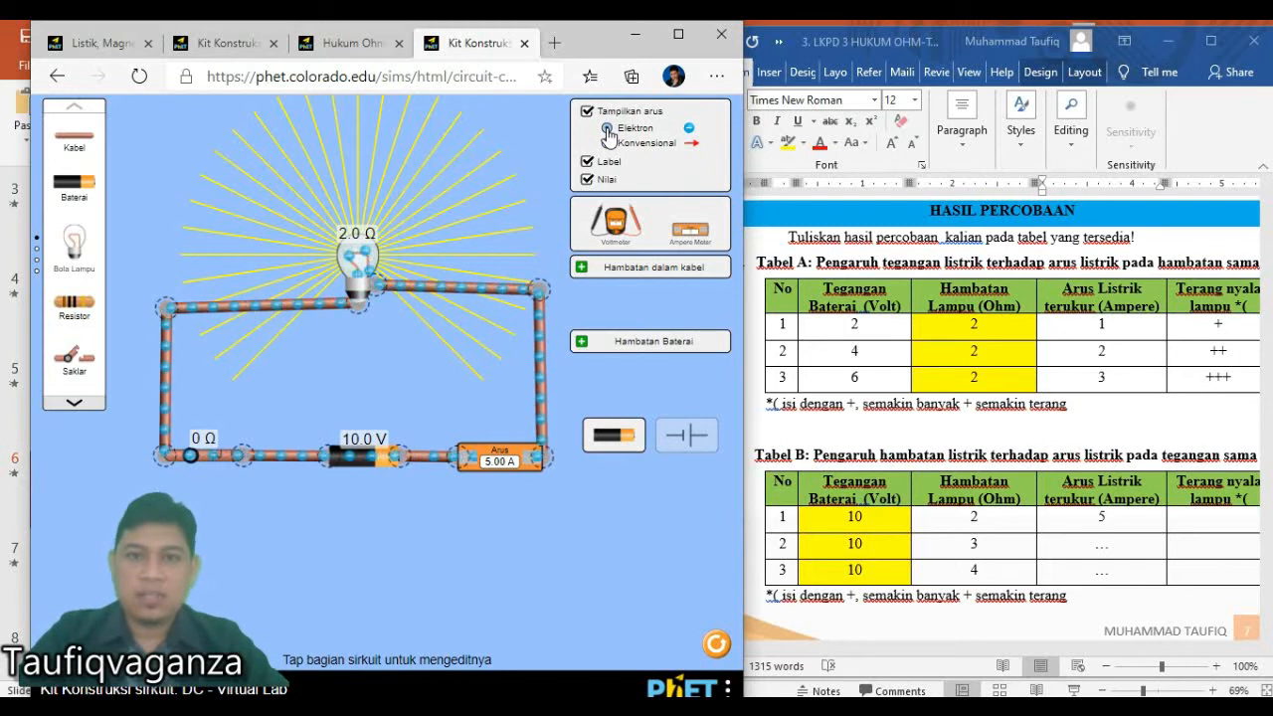
left_click(608, 129)
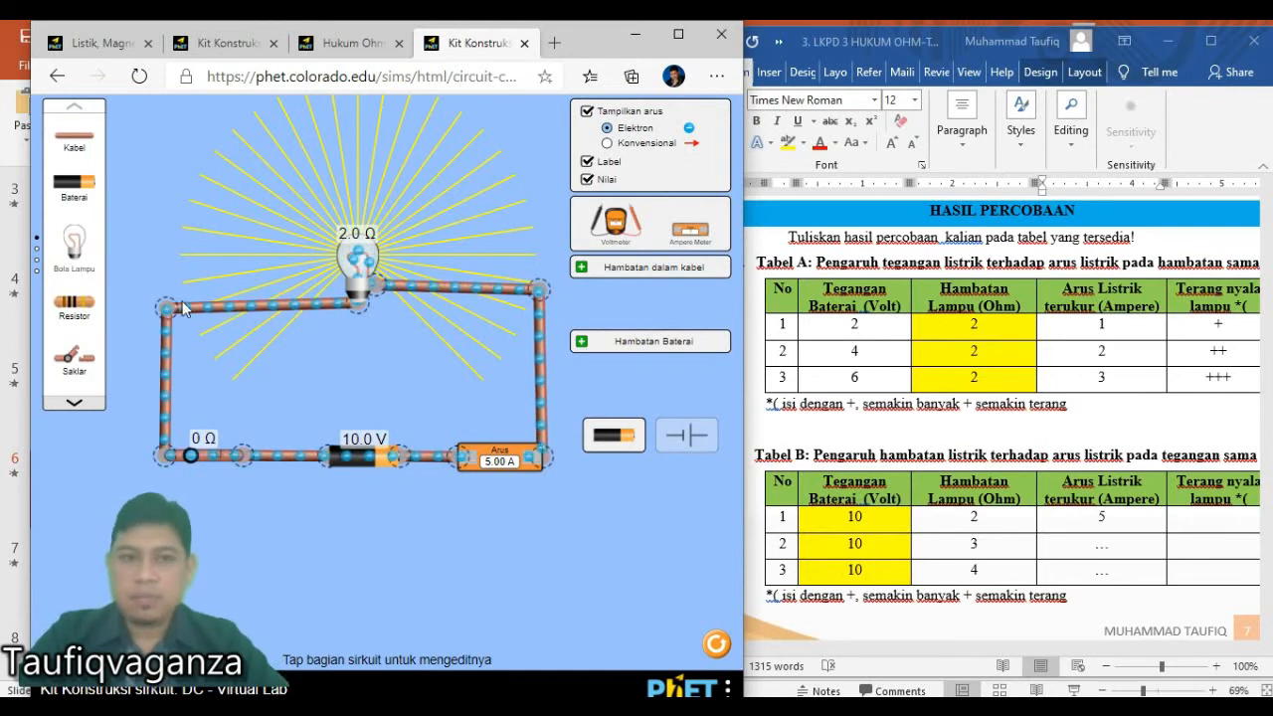
Set the bulb's resistance to 3.0 ohms and enter 3,33 as the measured current in row 2 of Tabel B.
left_click(382, 291)
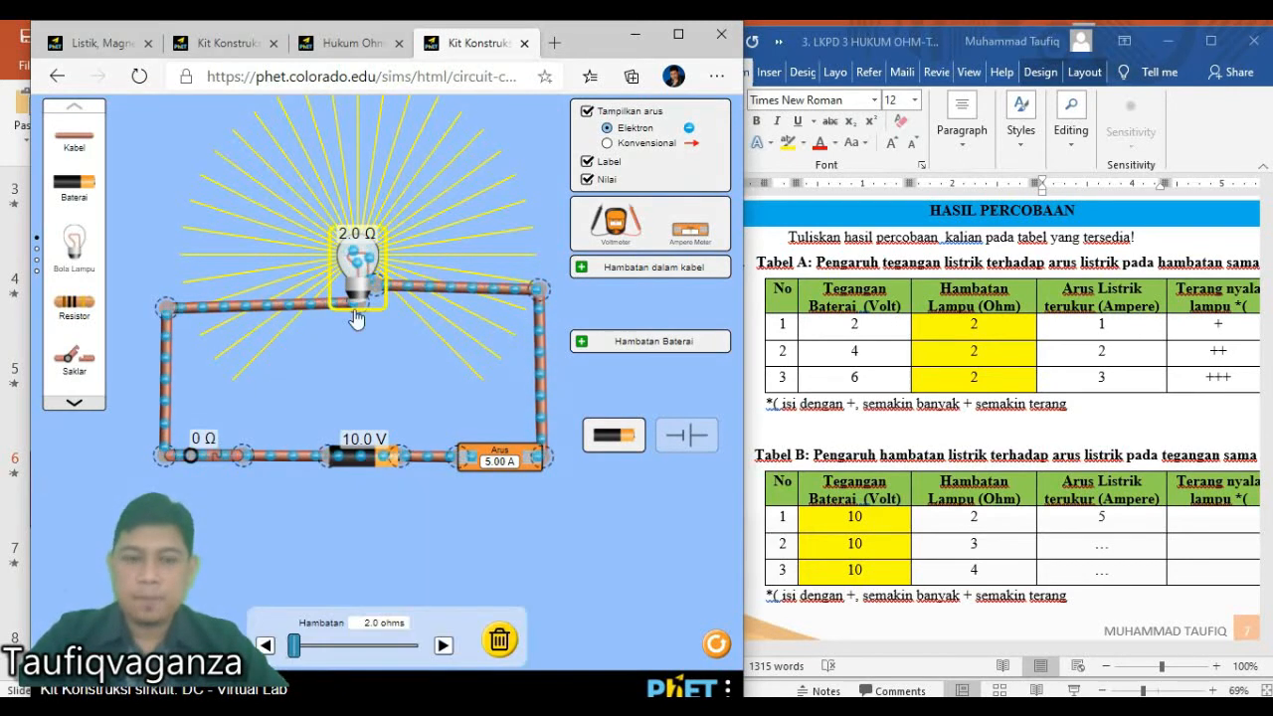
left_click(444, 646)
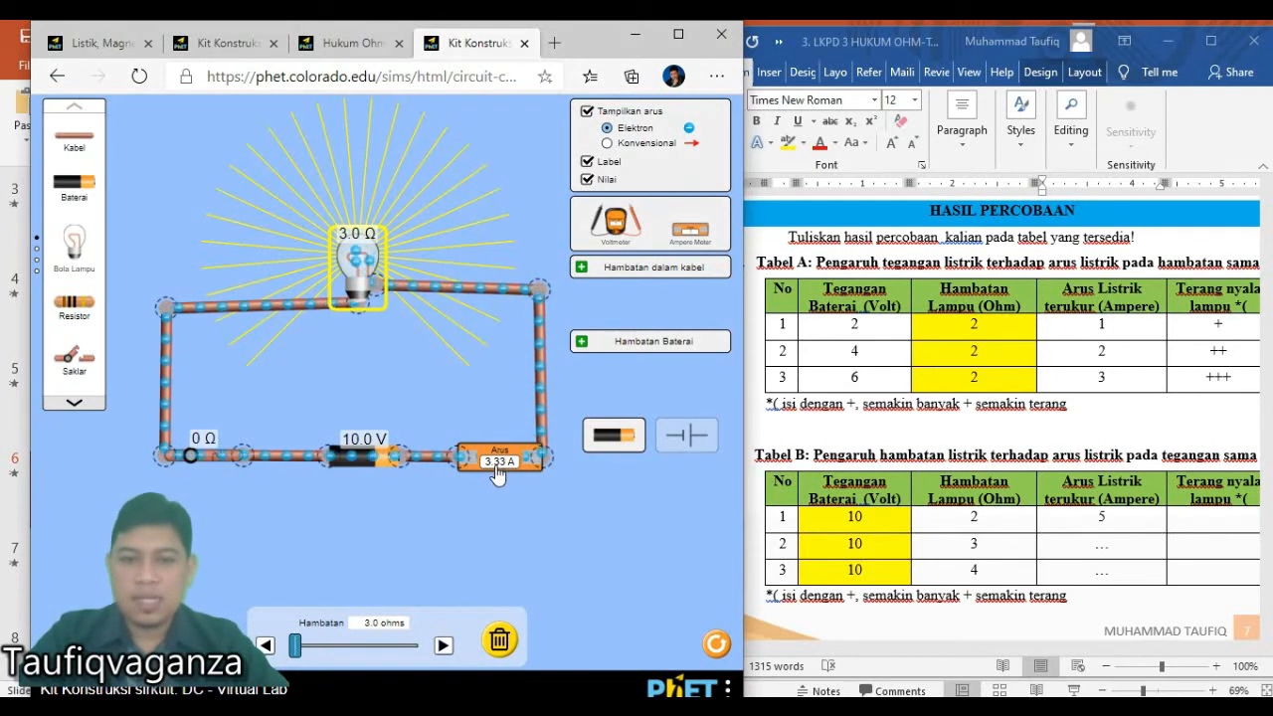
left_click(1084, 547)
left_click_drag(1110, 544, 1084, 549)
type("3.")
type("33")
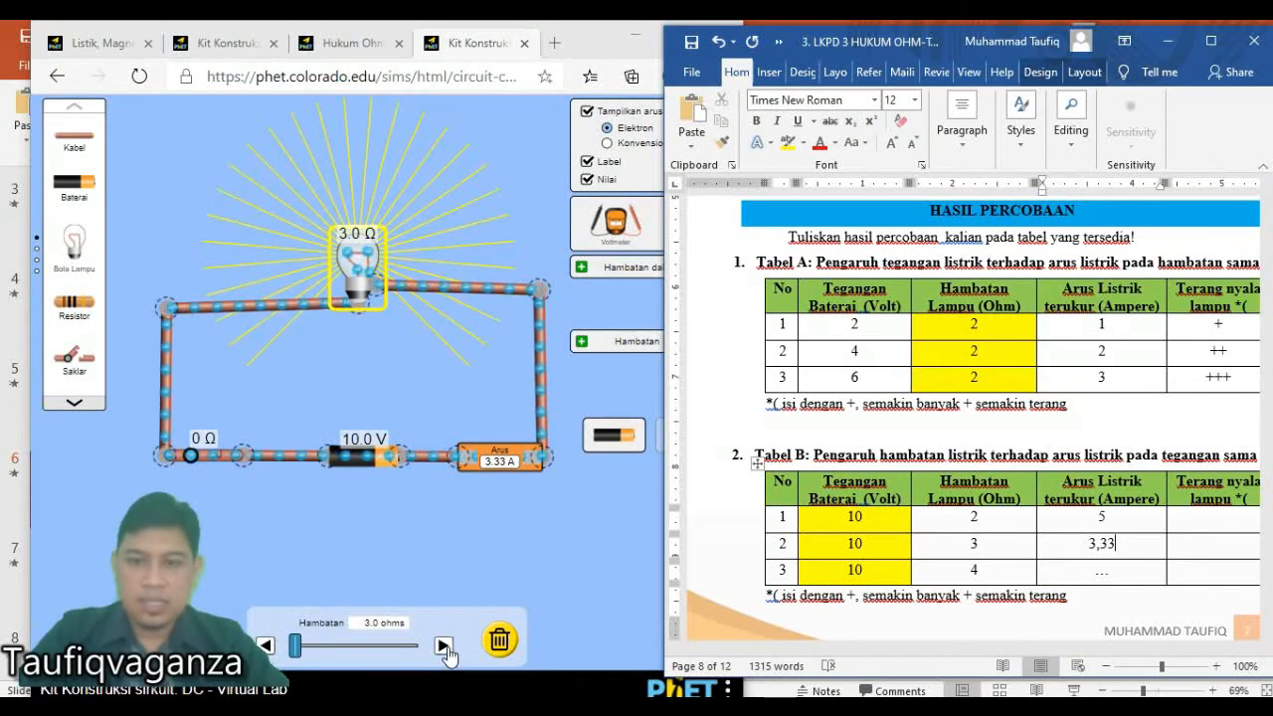
Lower the bulb's resistance to 2.0 ohms and bring it back to 3.0 ohms to compare the brightness.
left_click(267, 644)
left_click(265, 644)
left_click(266, 645)
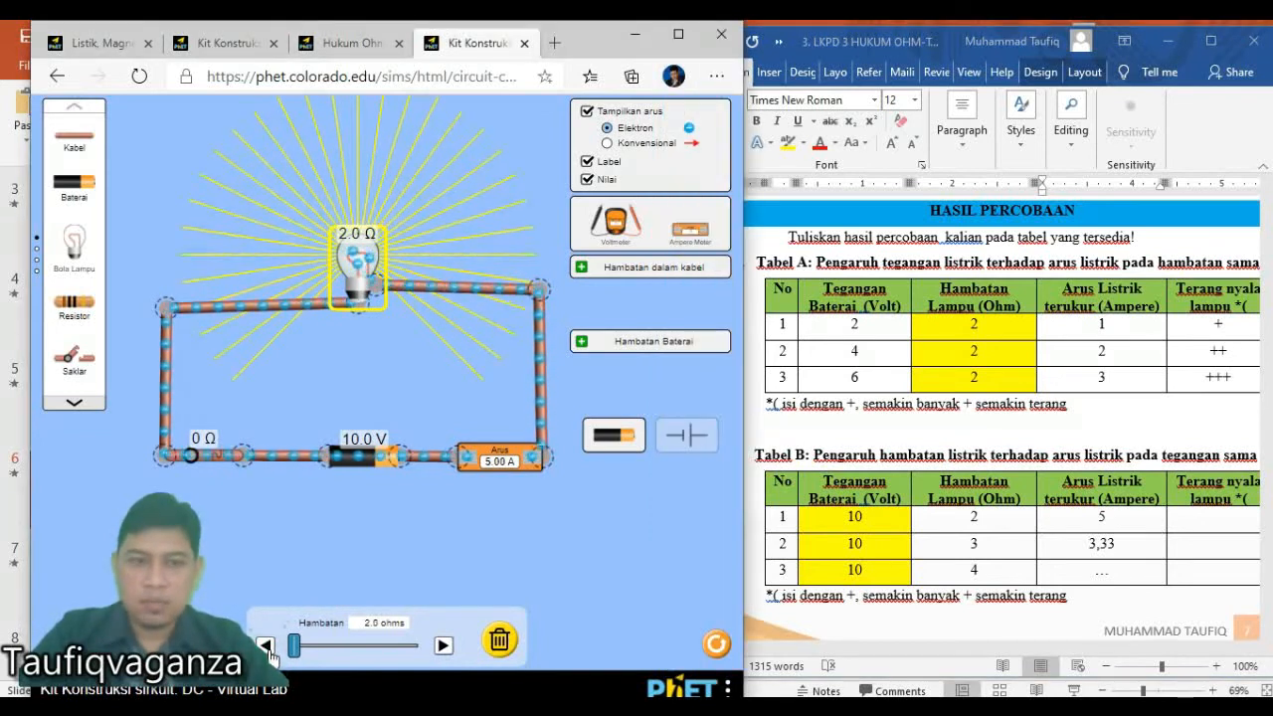
left_click(442, 647)
left_click(443, 647)
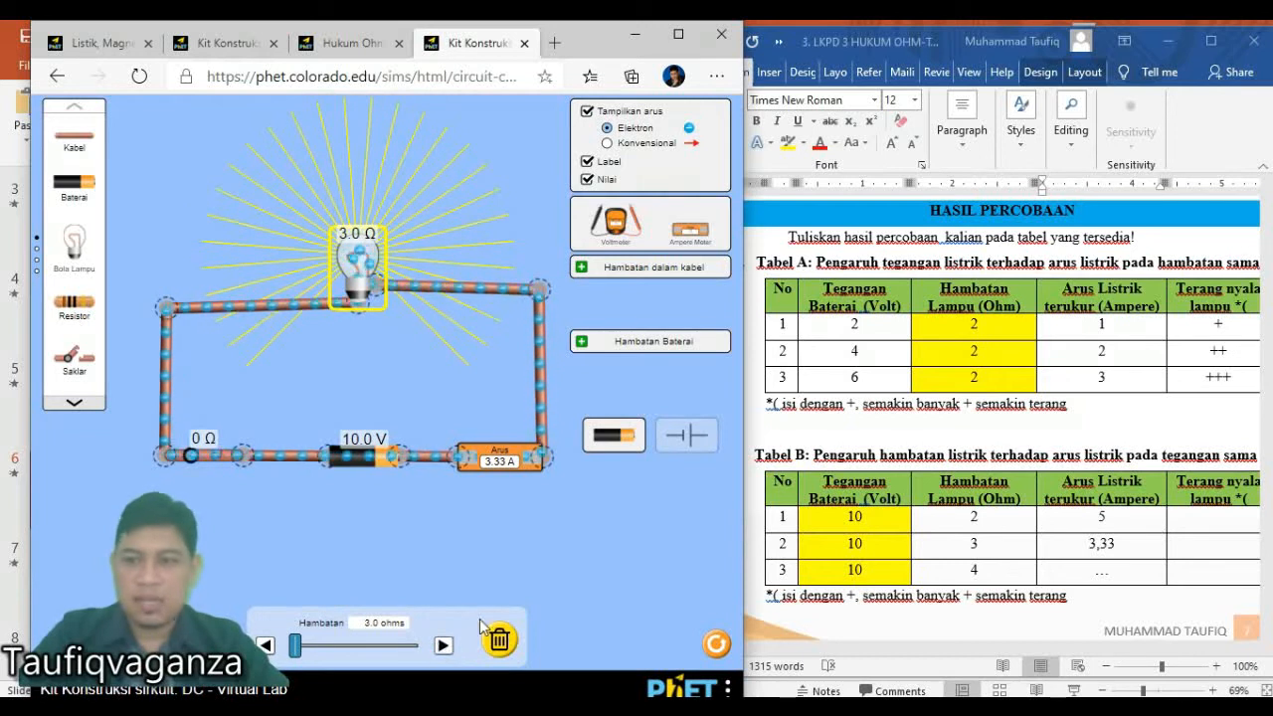
Enter +++ and ++ as the bulb's brightness in rows 1 and 2 of Tabel B.
left_click(1213, 514)
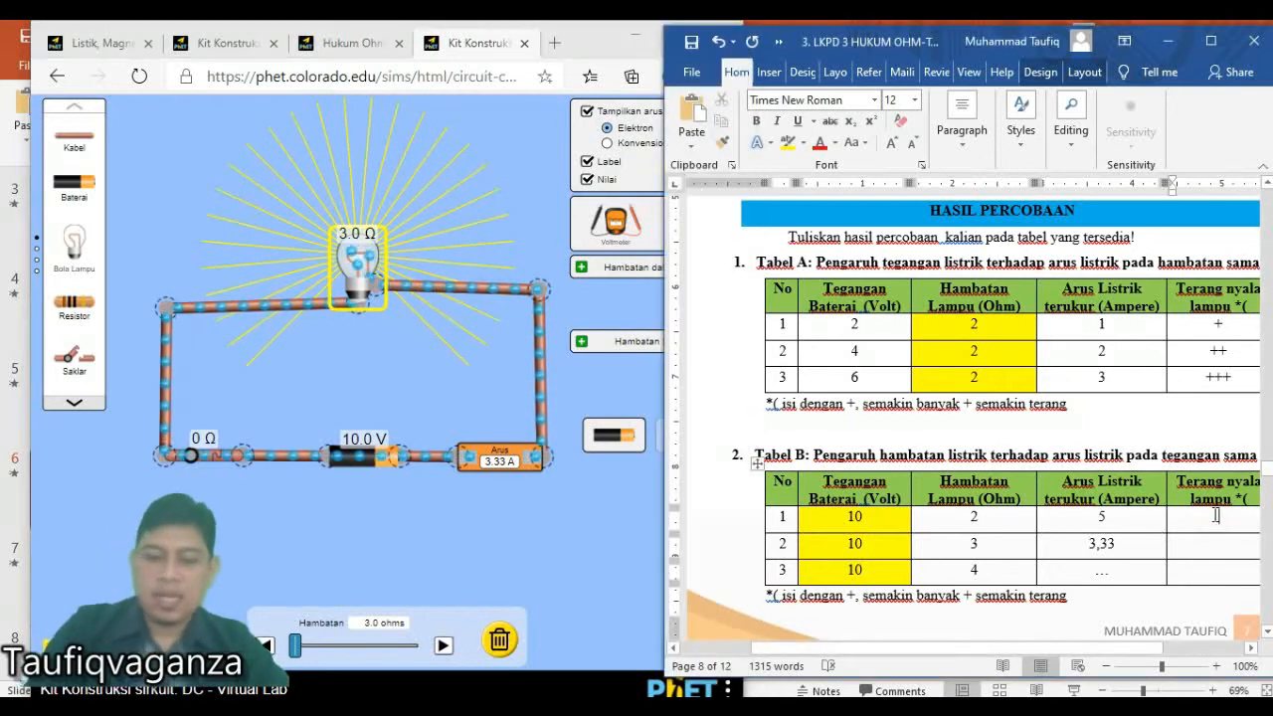
type("+++")
left_click(1235, 542)
type("++")
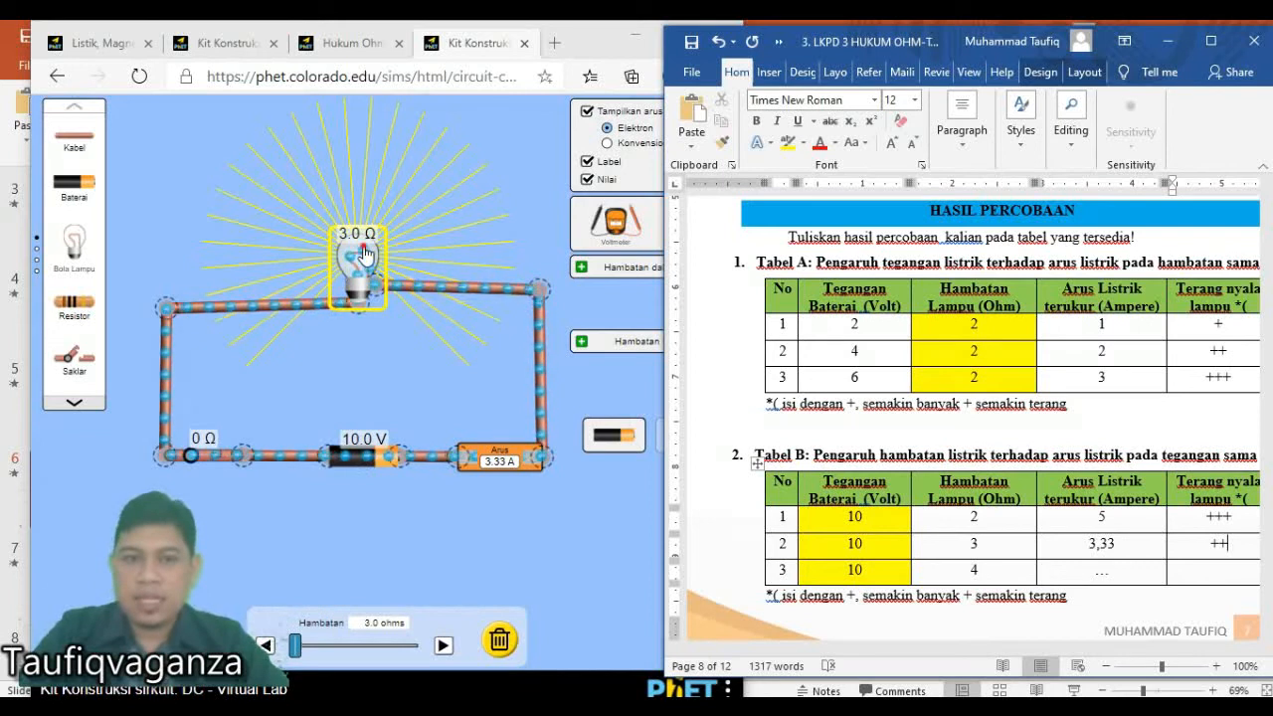
Set the bulb's resistance to 4.0 ohms and enter 2,5 as the measured current in row 3 of Tabel B.
left_click(383, 398)
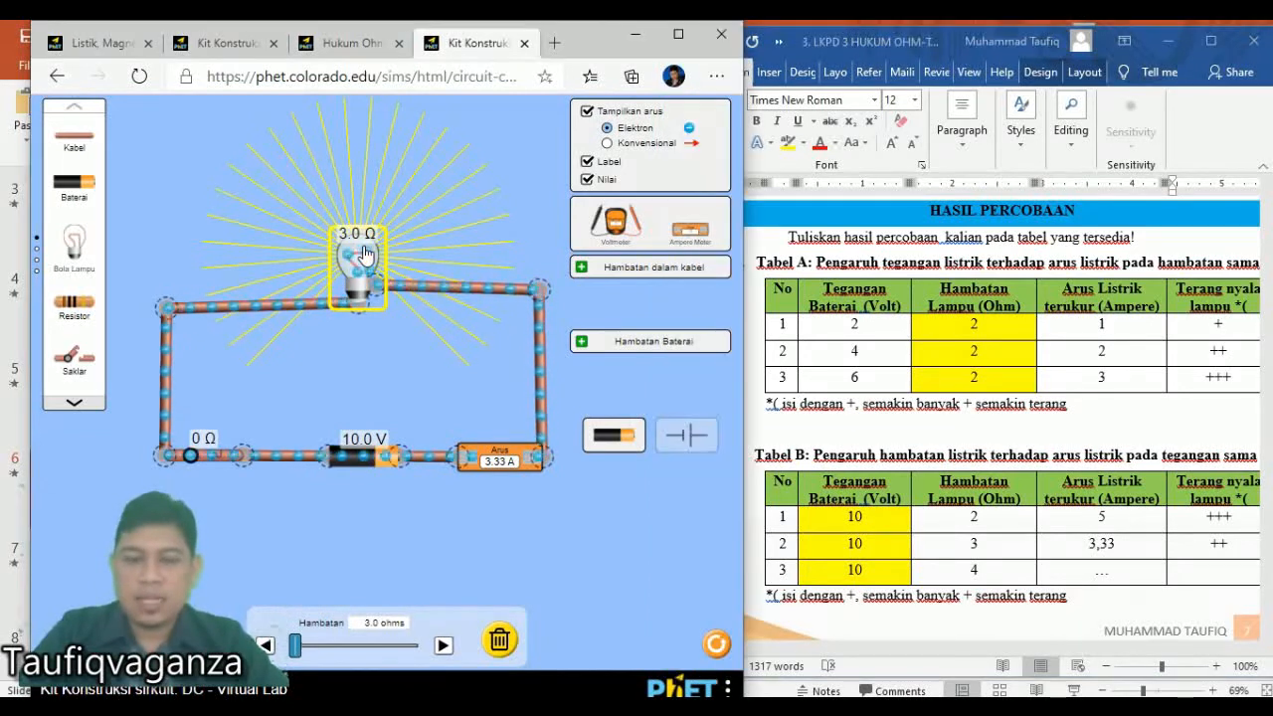
left_click(443, 645)
left_click(443, 646)
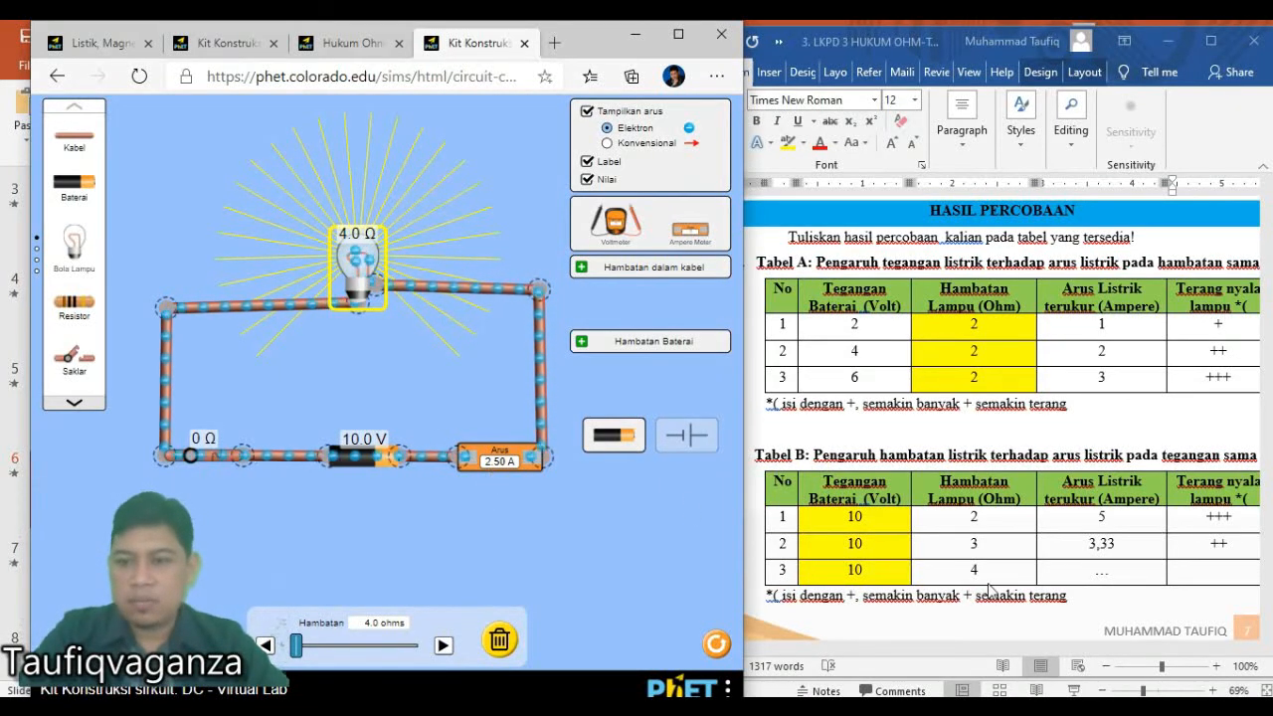
left_click(1113, 570)
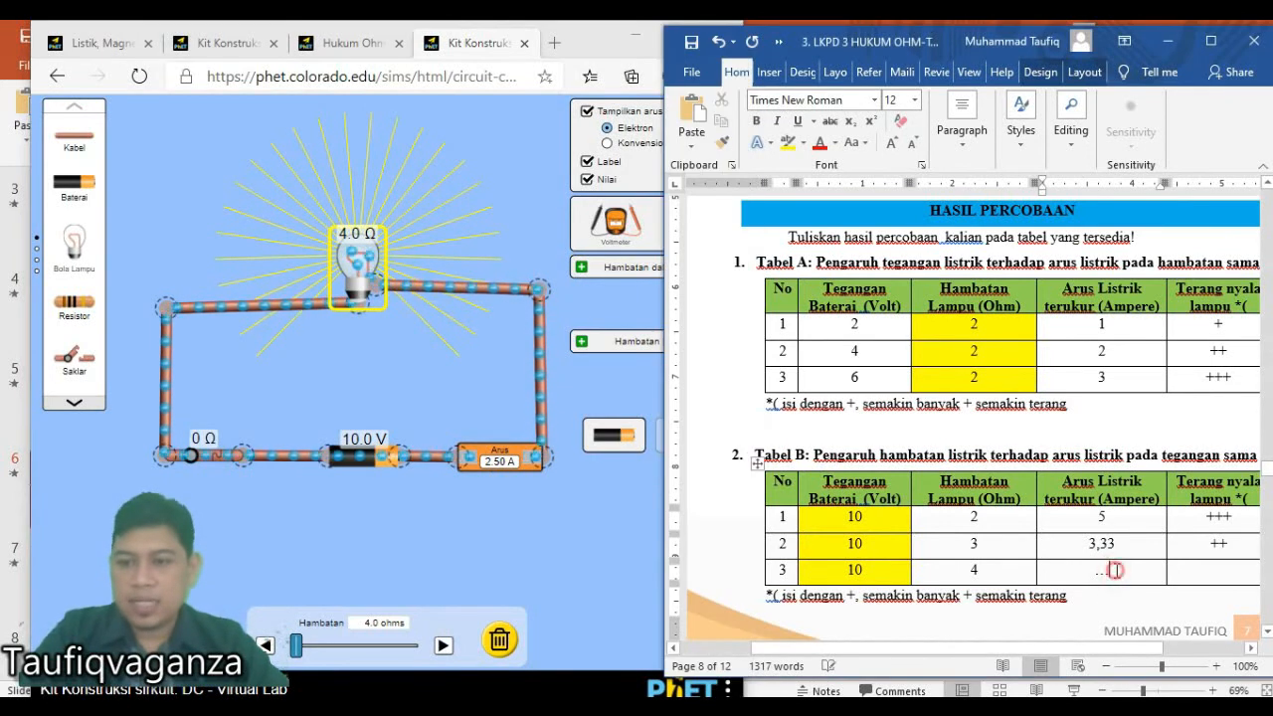
type("2,5")
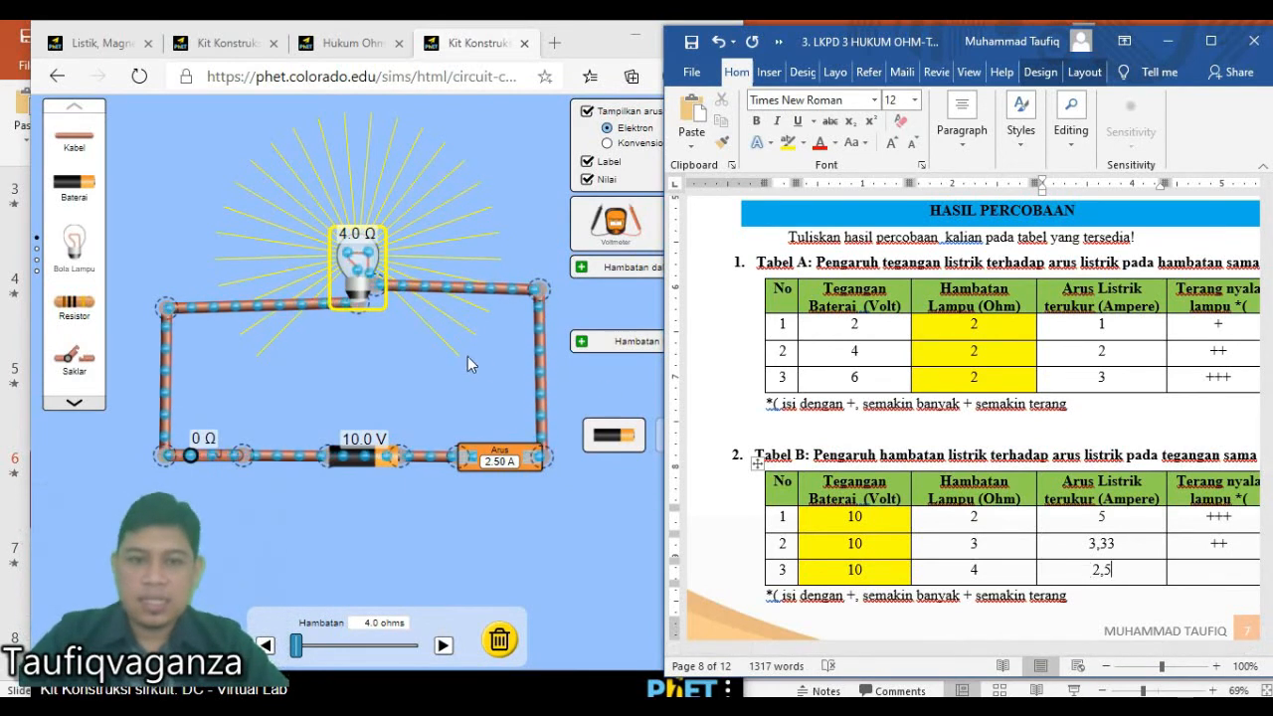
Compare the bulb's brightness at 3.0 and 4.0 ohms, ending at 4.0, and enter + in row 3 of Tabel B.
left_click(265, 645)
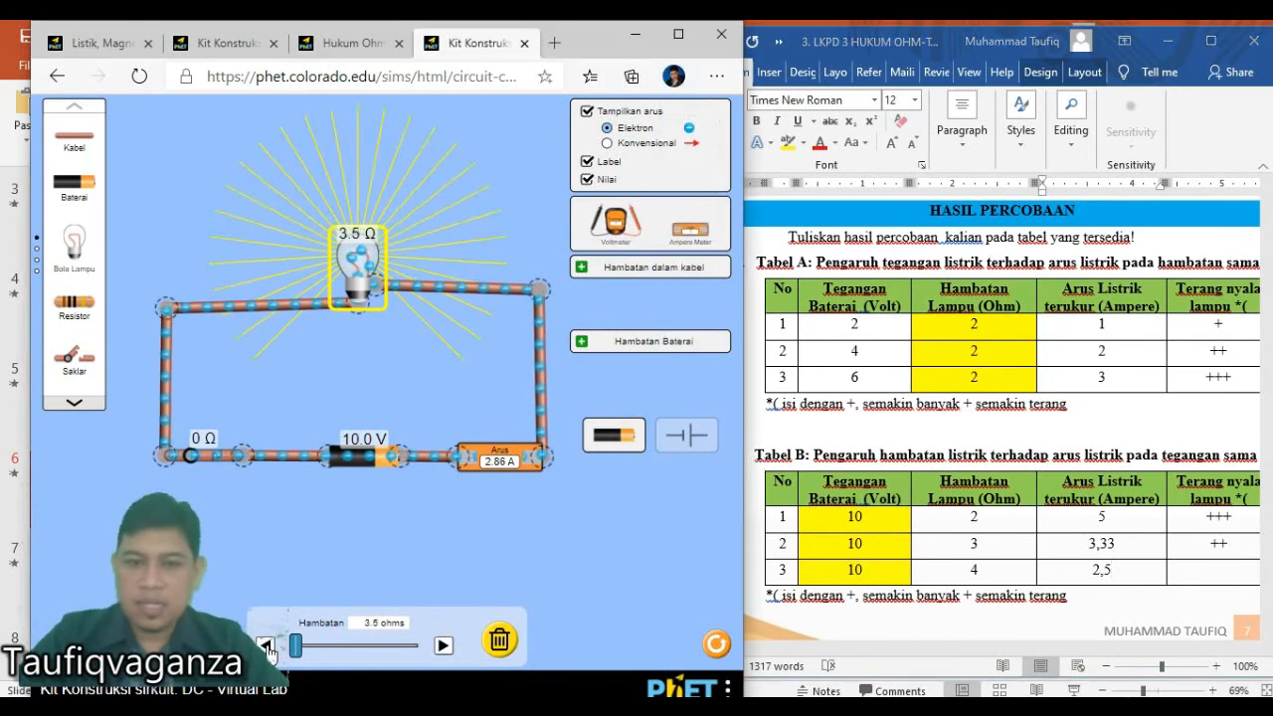
left_click(264, 645)
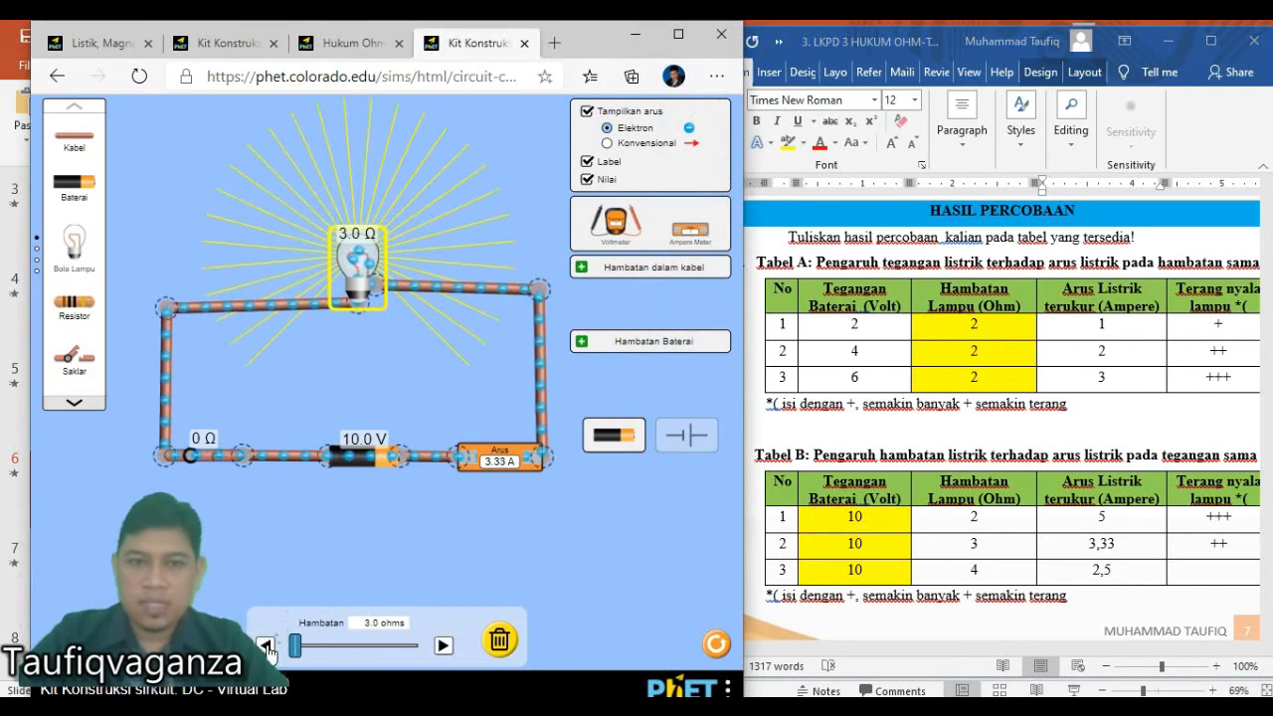
left_click(442, 646)
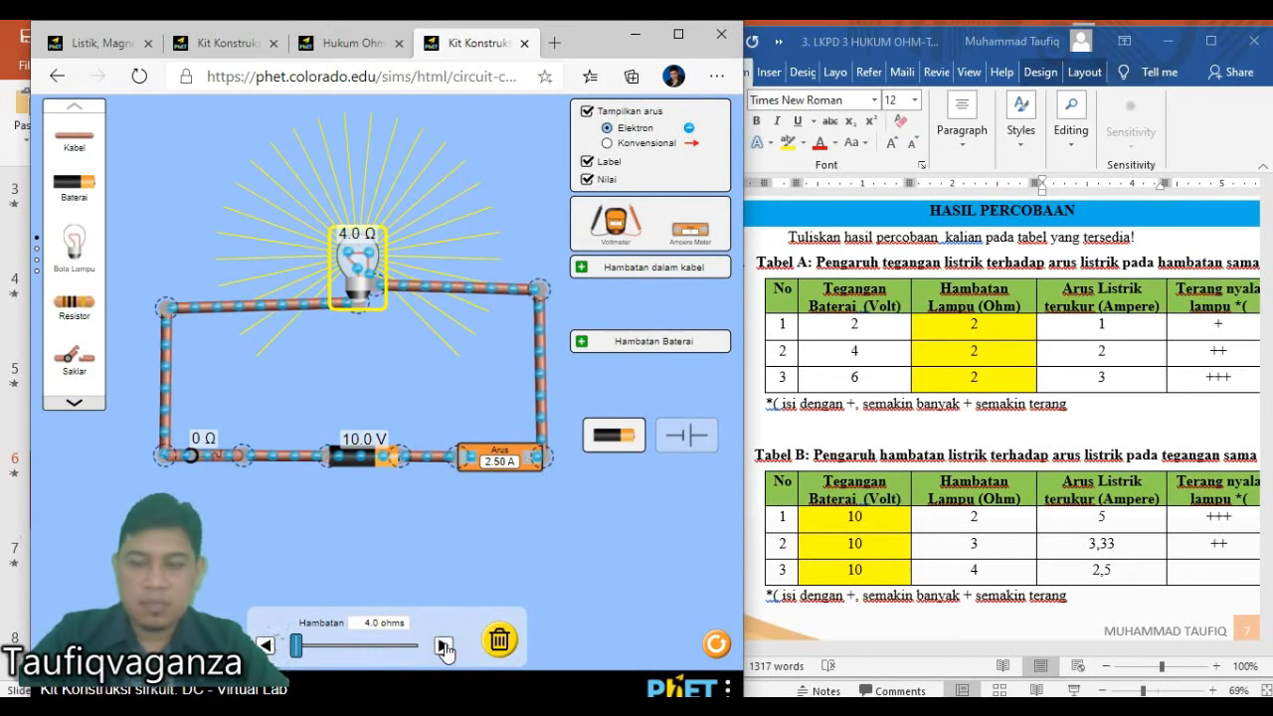
left_click(1198, 579)
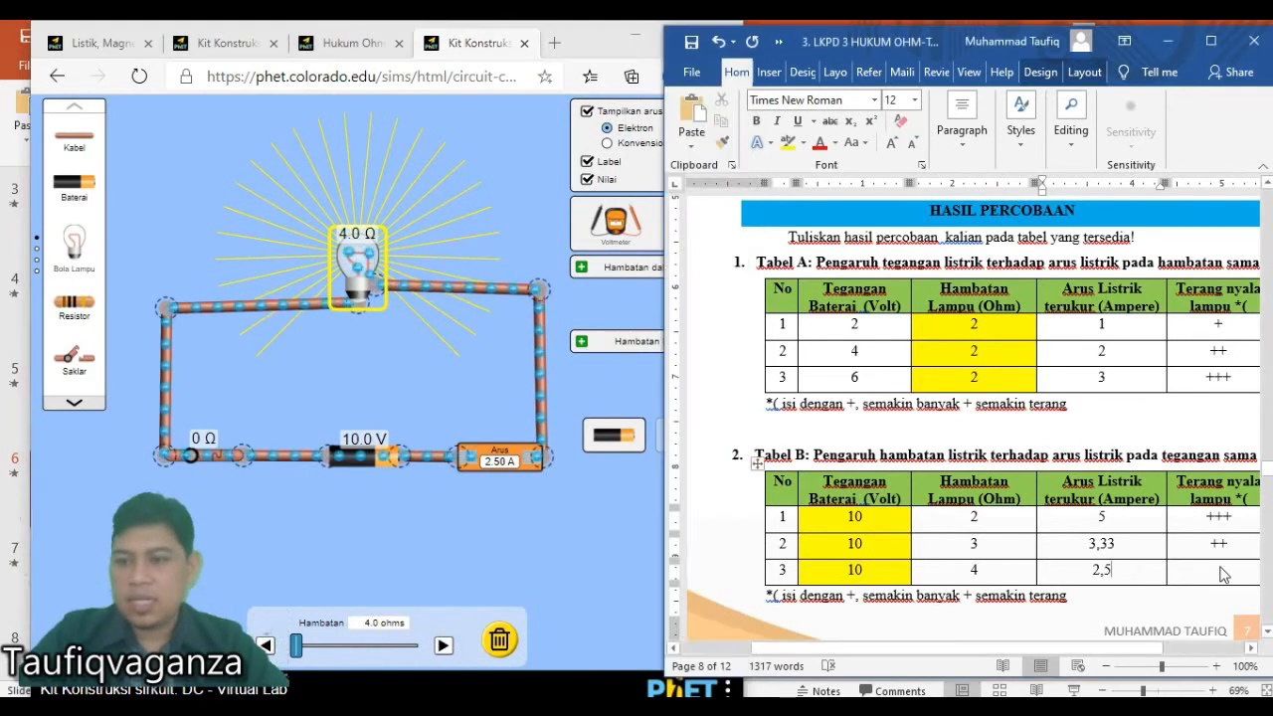
type("+")
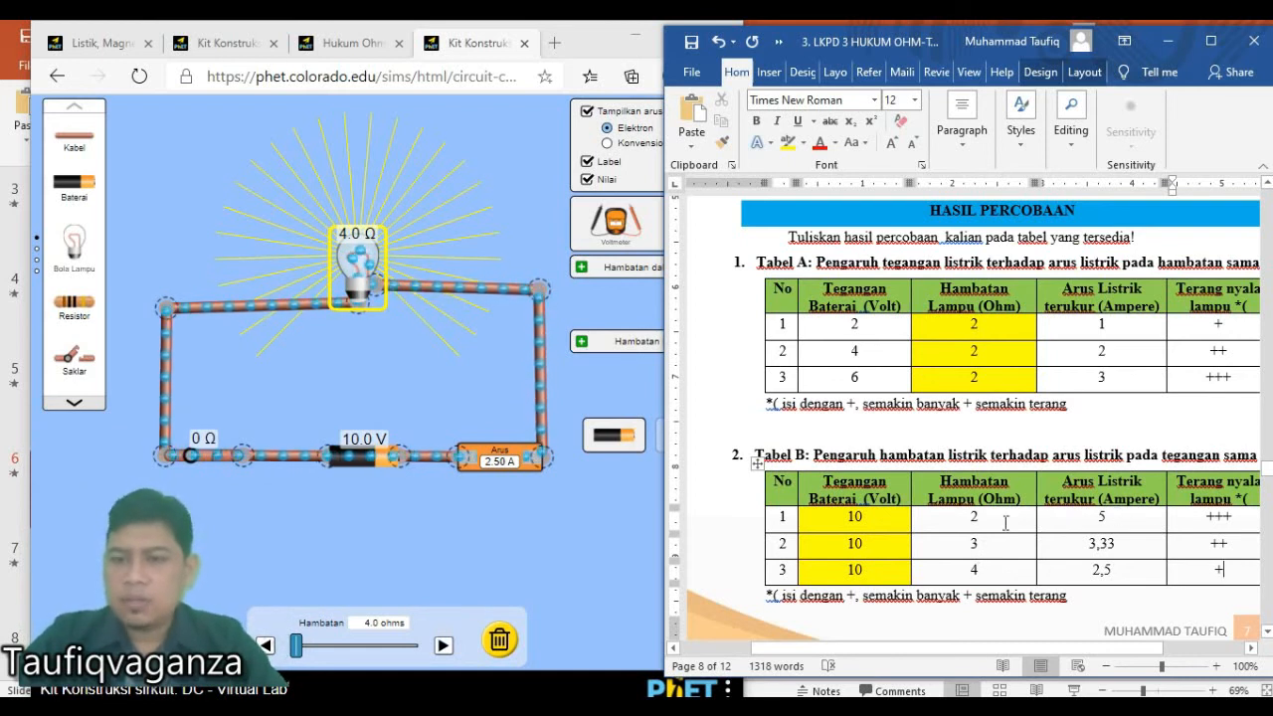
Review how the measured current changes with the bulb's resistance across rows 1 to 3 of Tabel B.
left_click(1109, 517)
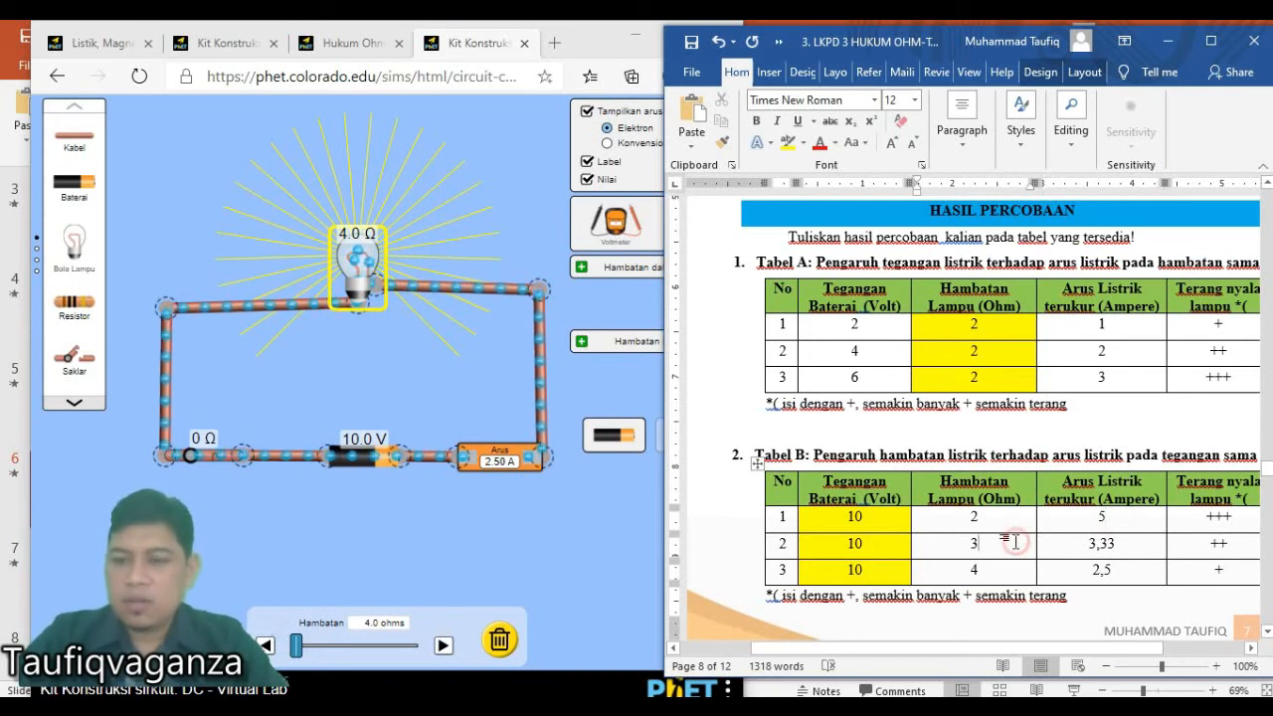
left_click(1138, 544)
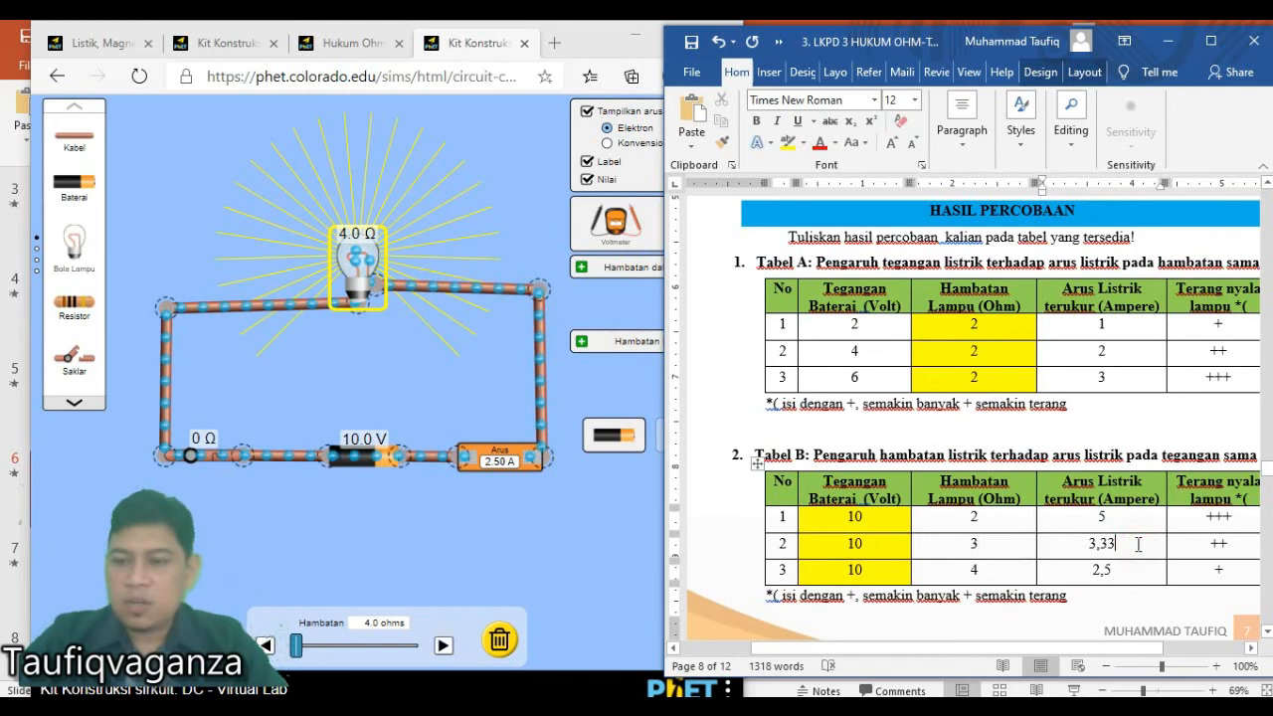
left_click(1010, 574)
left_click(1123, 582)
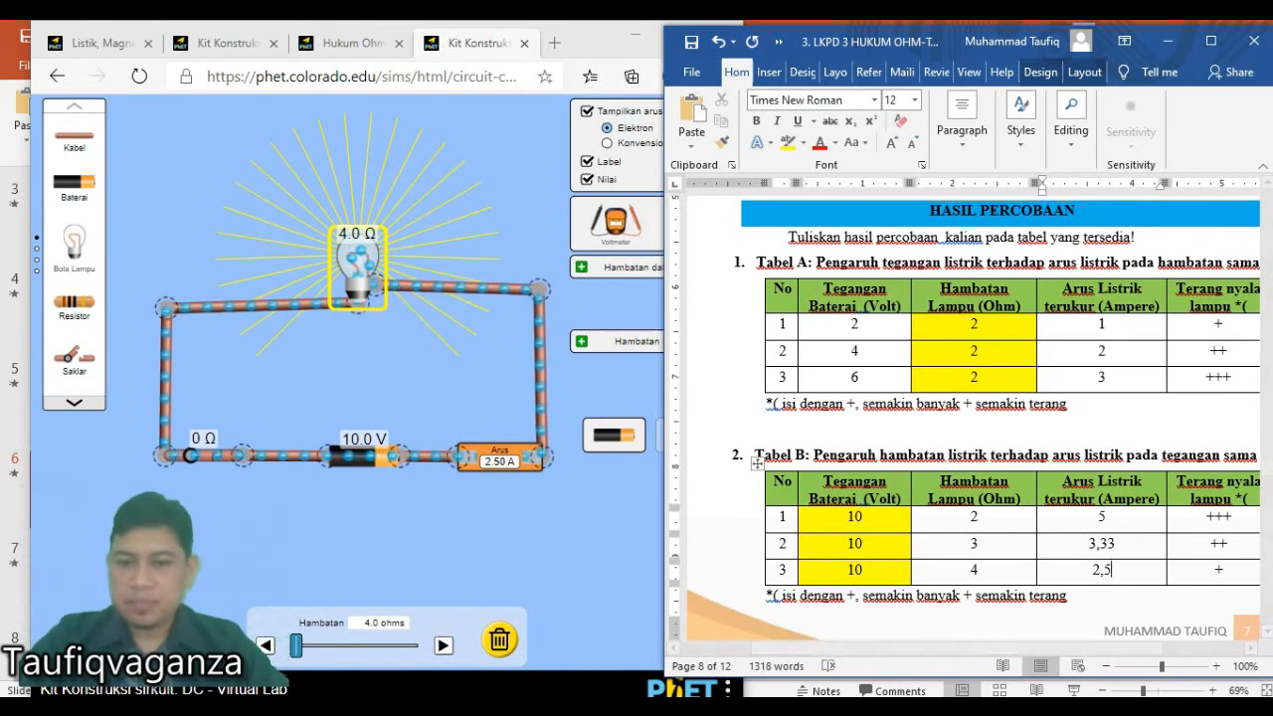
Switch to the Hukum Ohm presentation in PowerPoint and start the slide show from the Penguatan slide.
left_click(821, 709)
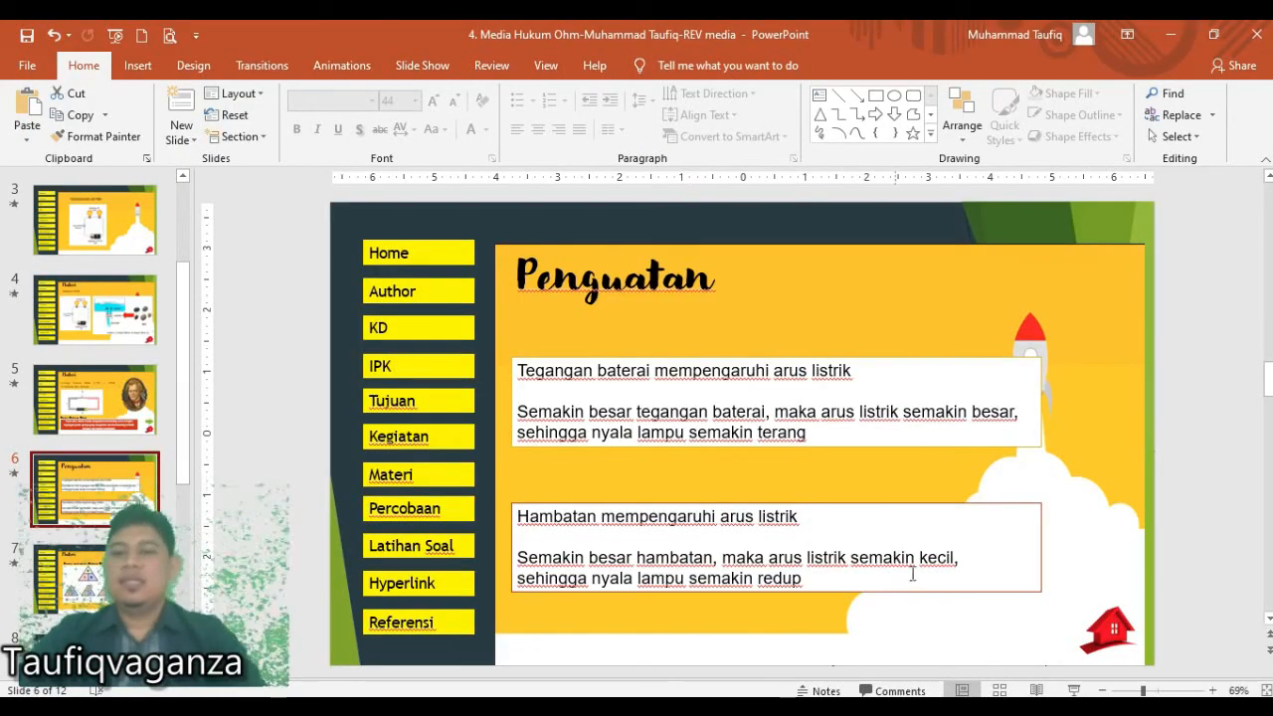
left_click(1074, 690)
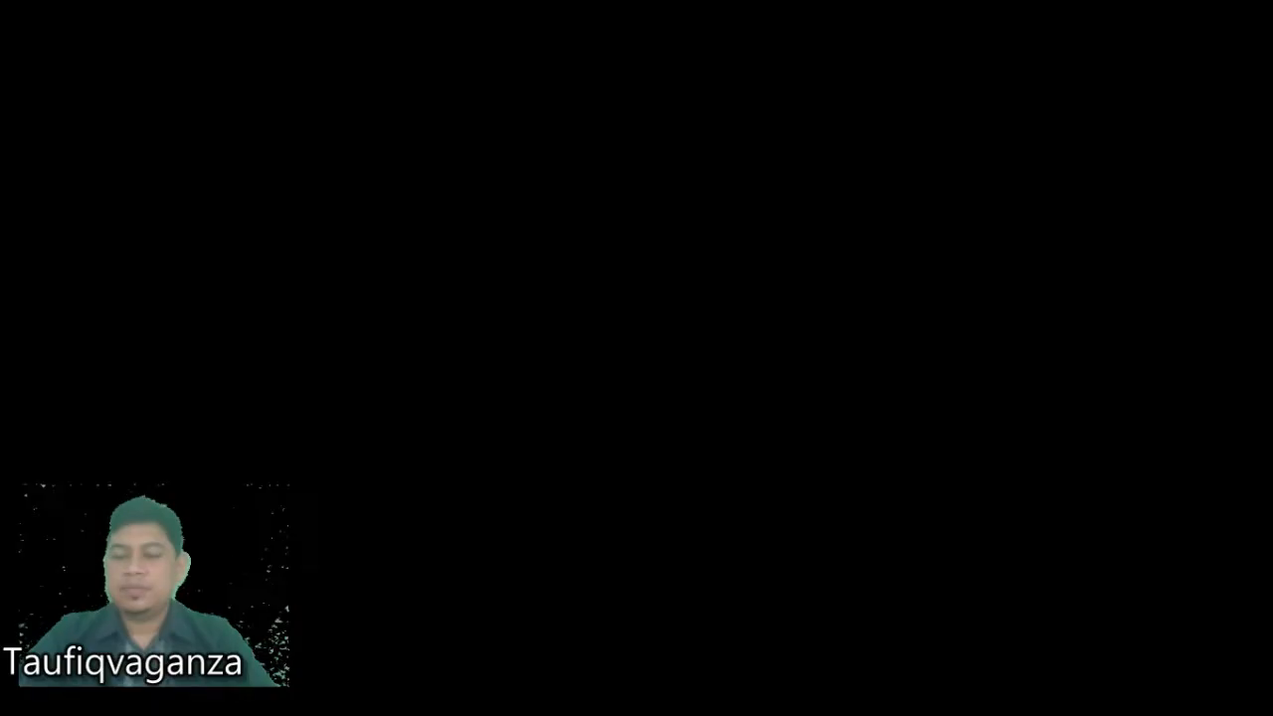